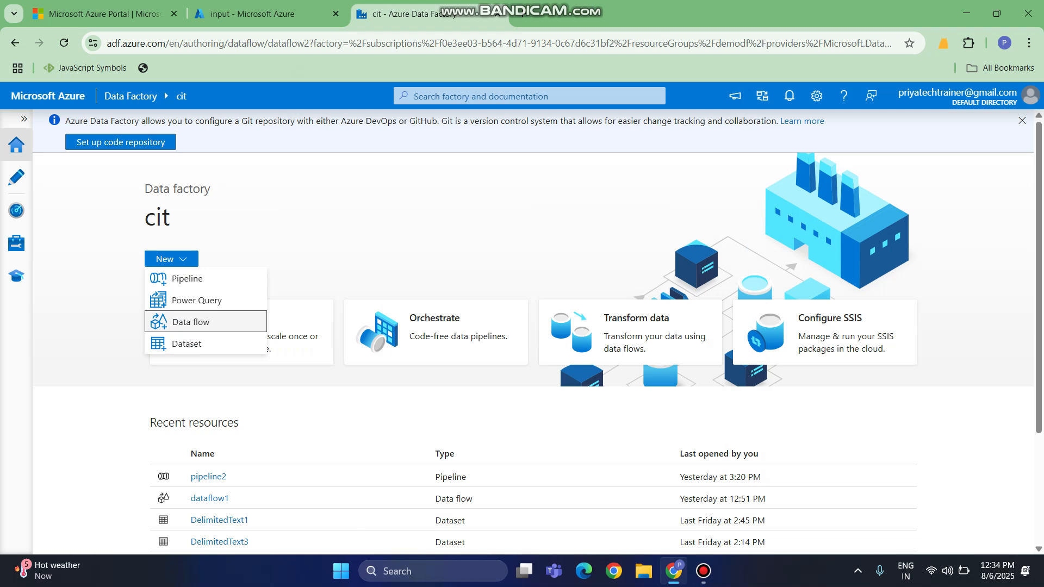
Create a new data flow in the factory and add a source to it
left_click(190, 322)
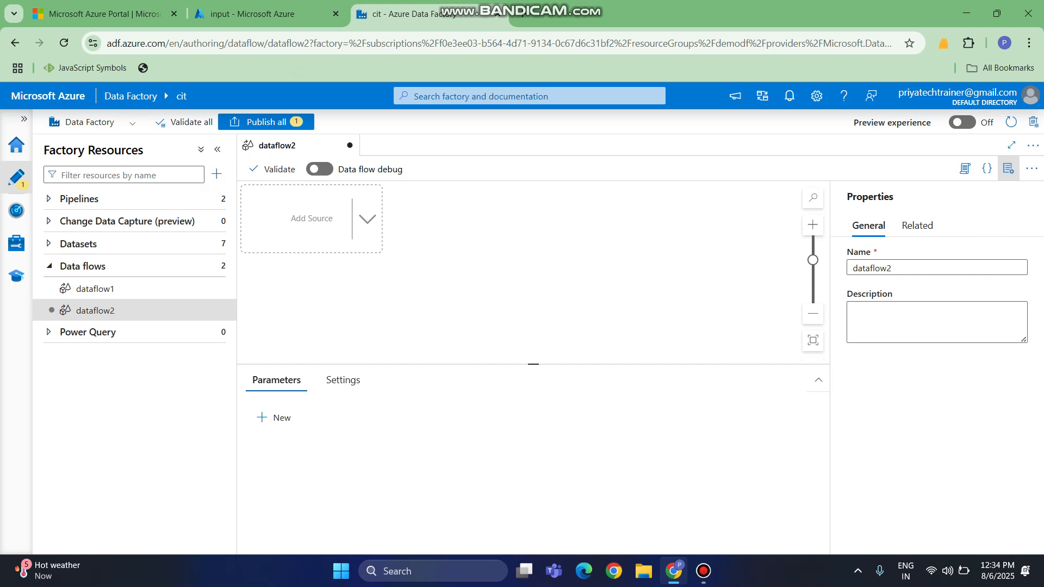
left_click(368, 219)
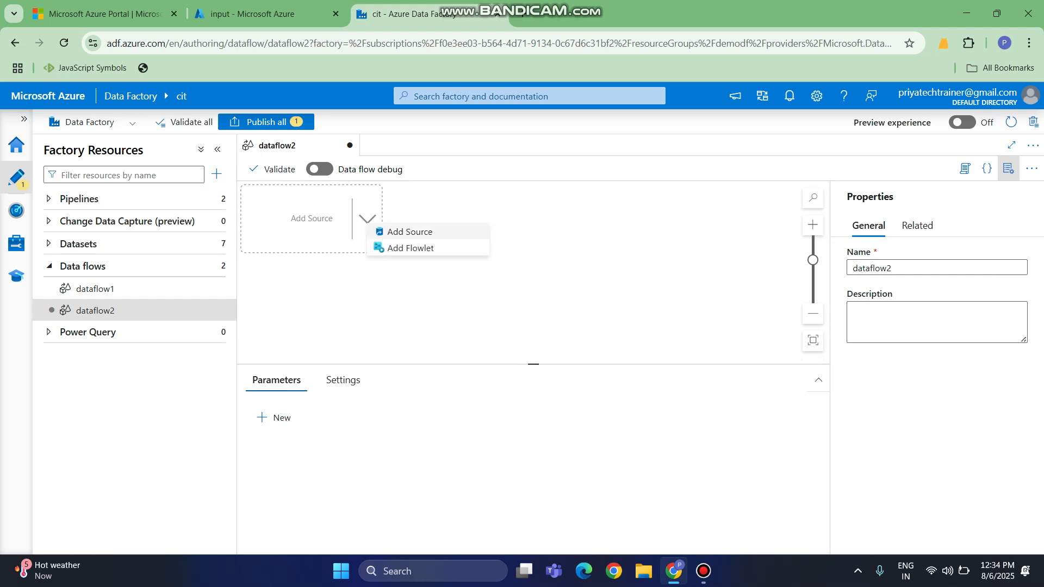
left_click(409, 231)
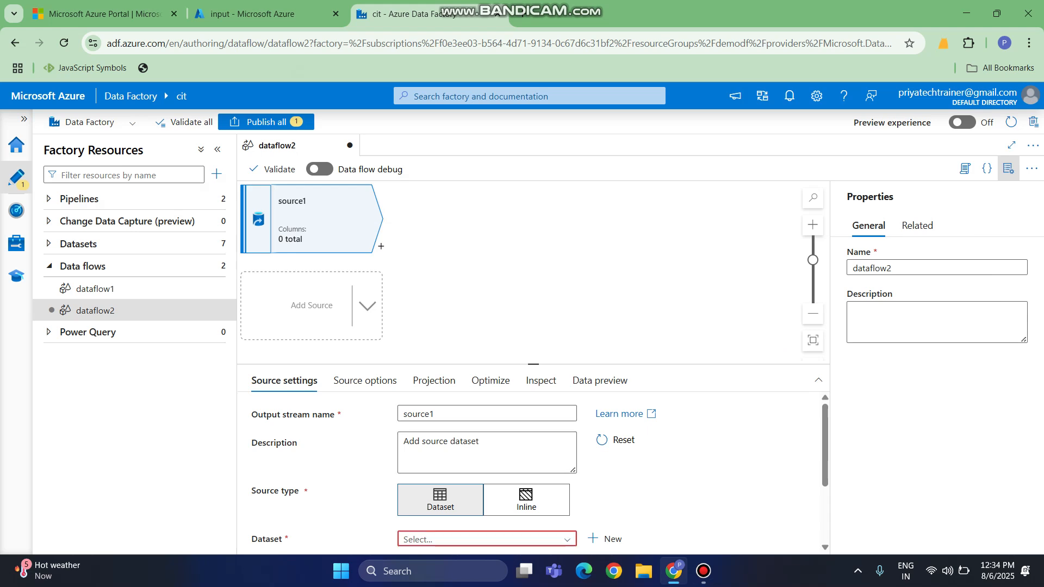
Start a new dataset for source1, using Azure Blob Storage as the data store and DelimitedText as the format
left_click(487, 539)
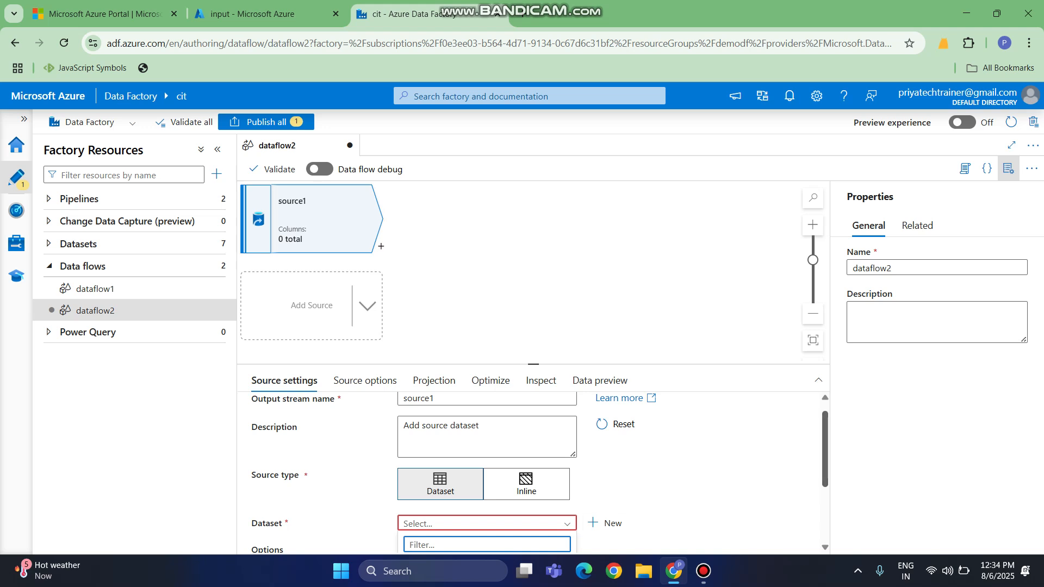
left_click_drag(825, 449, 825, 483)
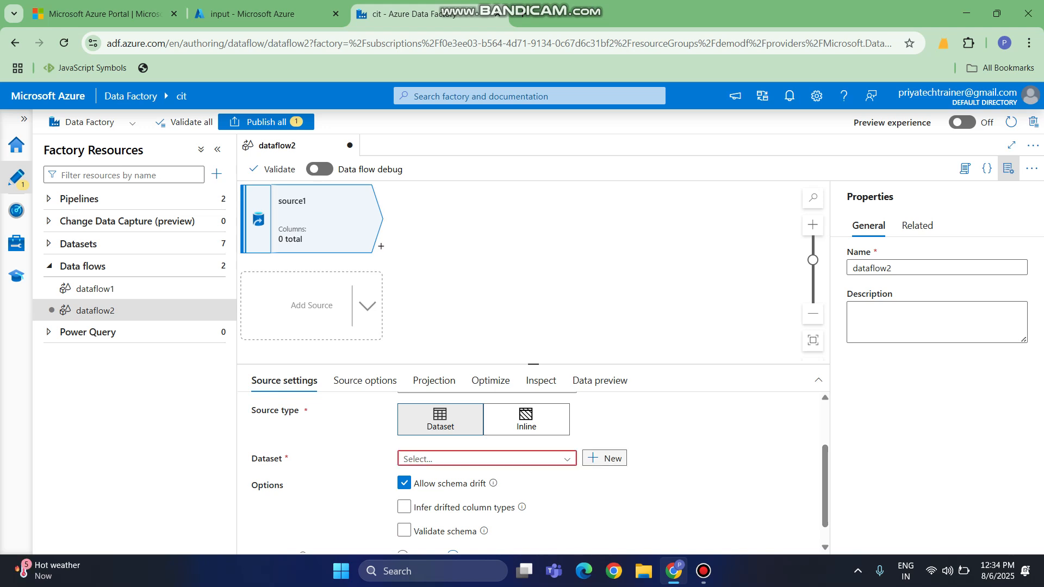
left_click(605, 458)
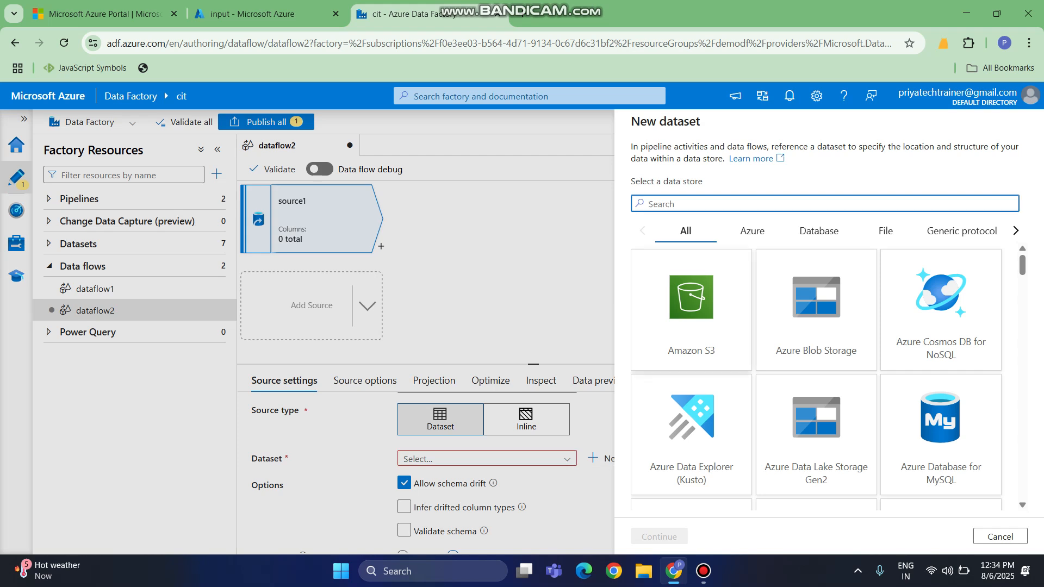
left_click(816, 310)
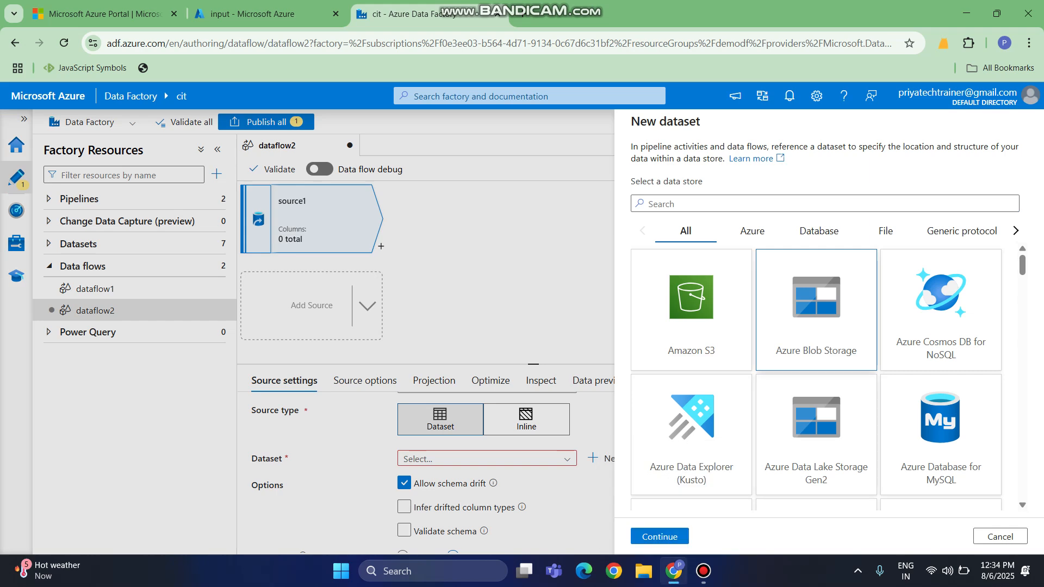
left_click(660, 537)
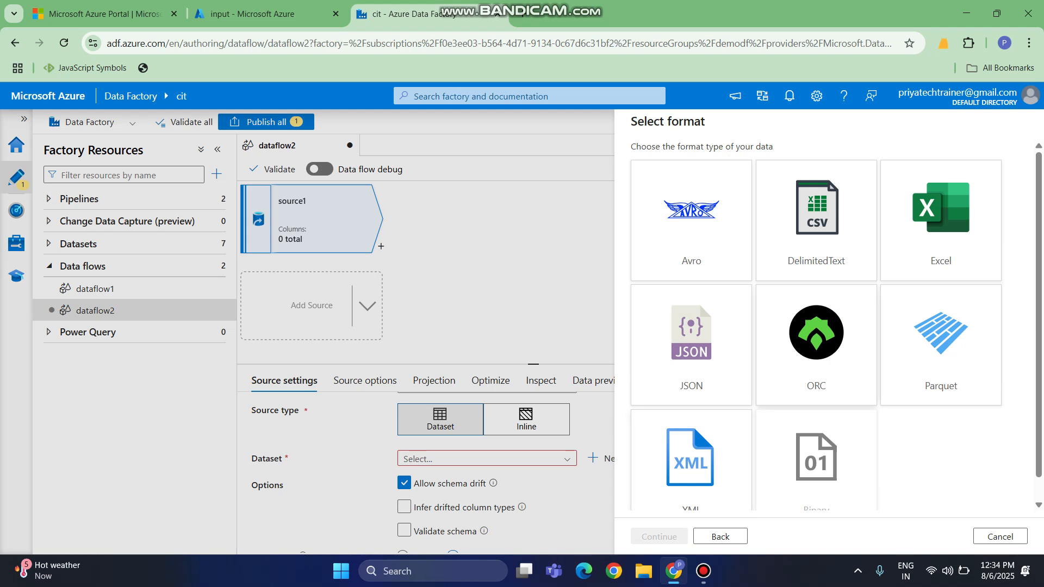
left_click(843, 248)
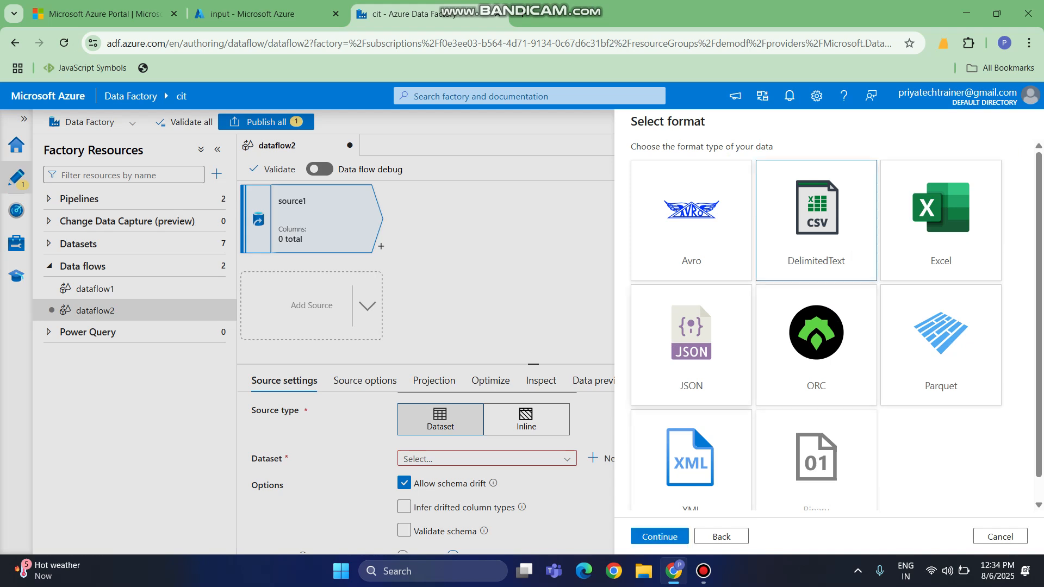
left_click(659, 537)
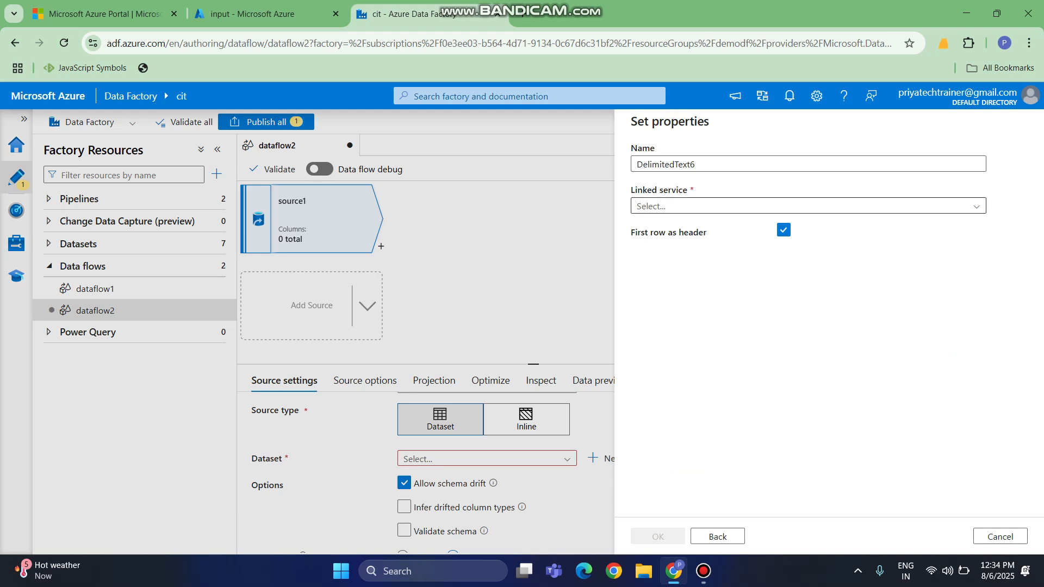
Set the new dataset's linked service to AzureBlobStorage1
left_click(808, 206)
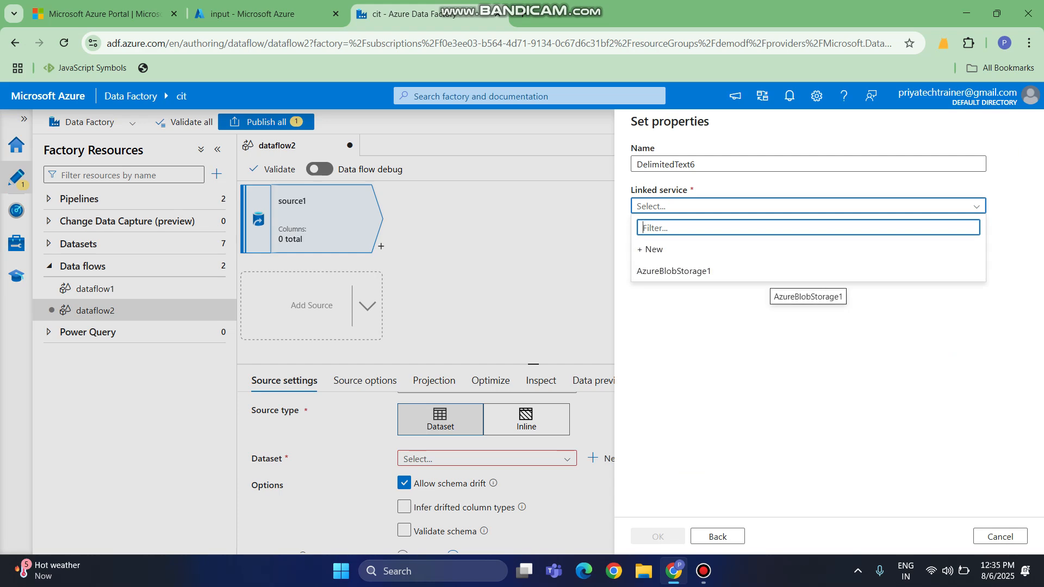
left_click(764, 274)
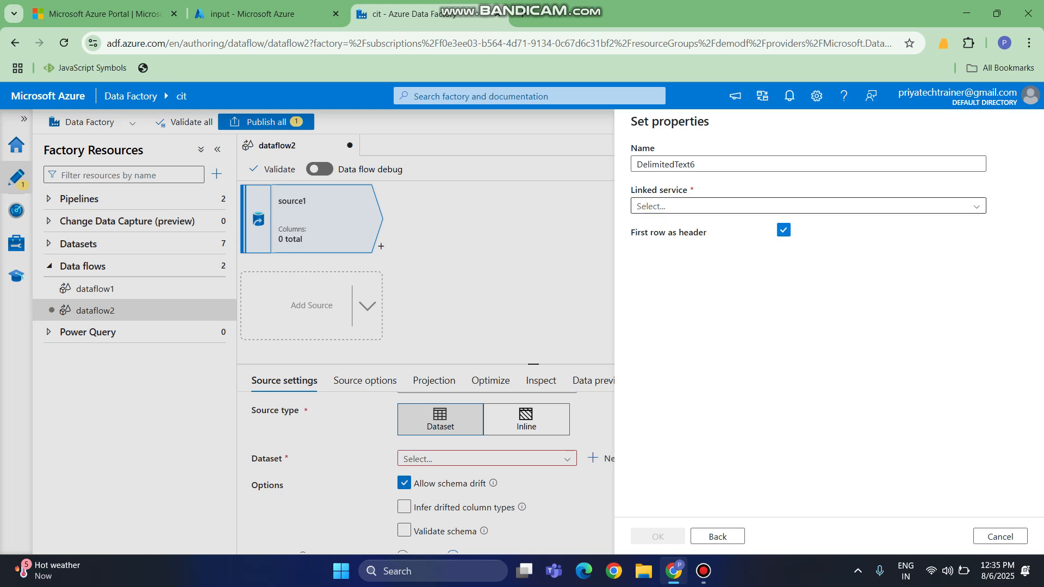
left_click(808, 206)
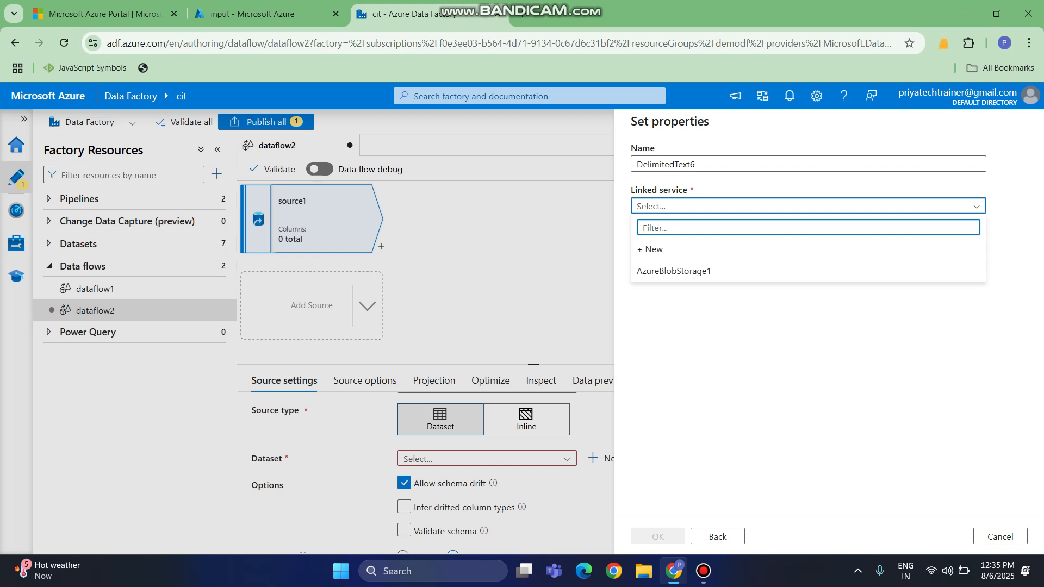
left_click(673, 271)
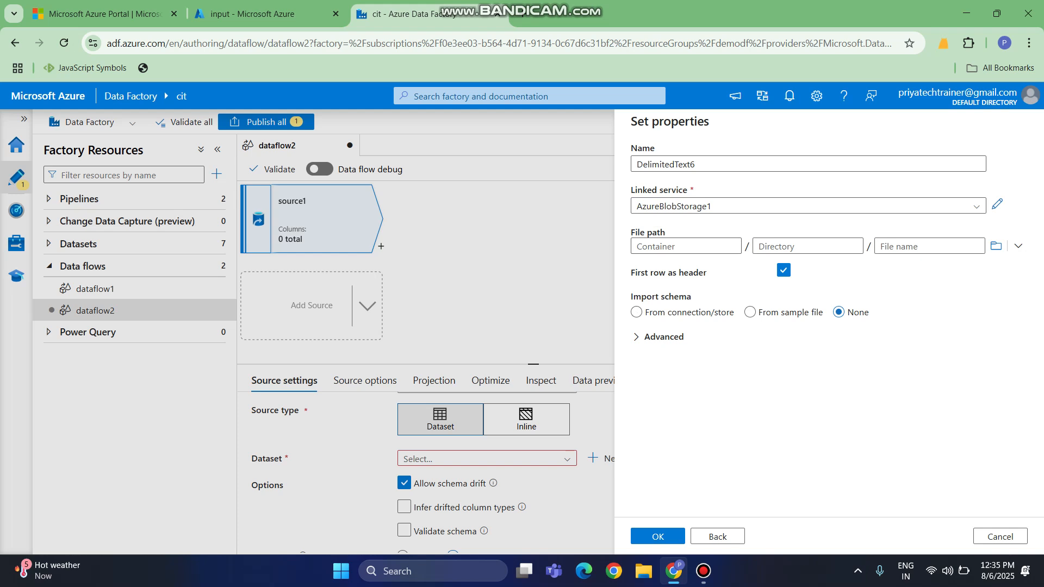
Set the dataset's file path to AccountFile.csv in the input container and create the dataset
left_click(996, 246)
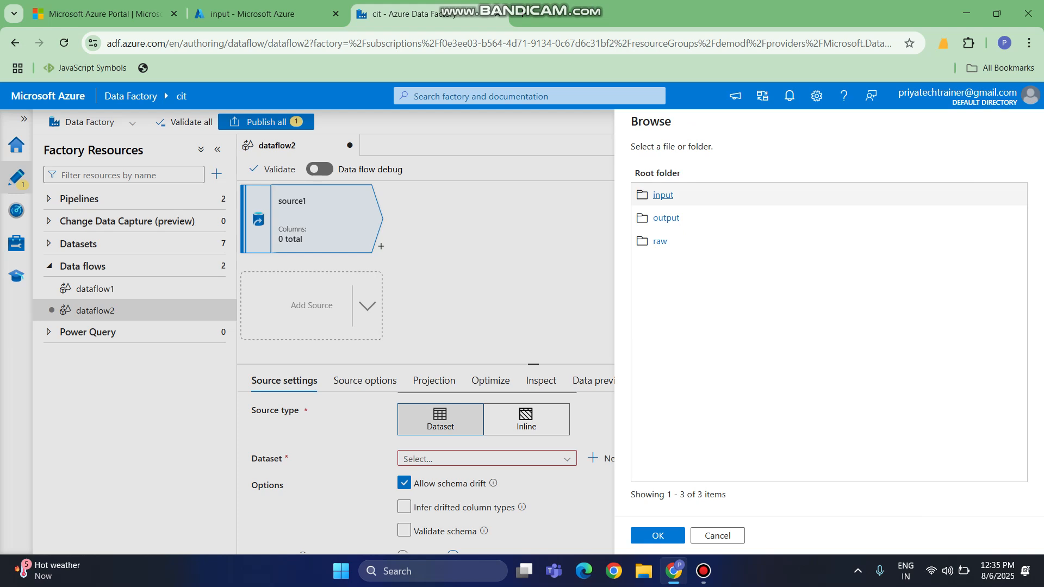
left_click(664, 195)
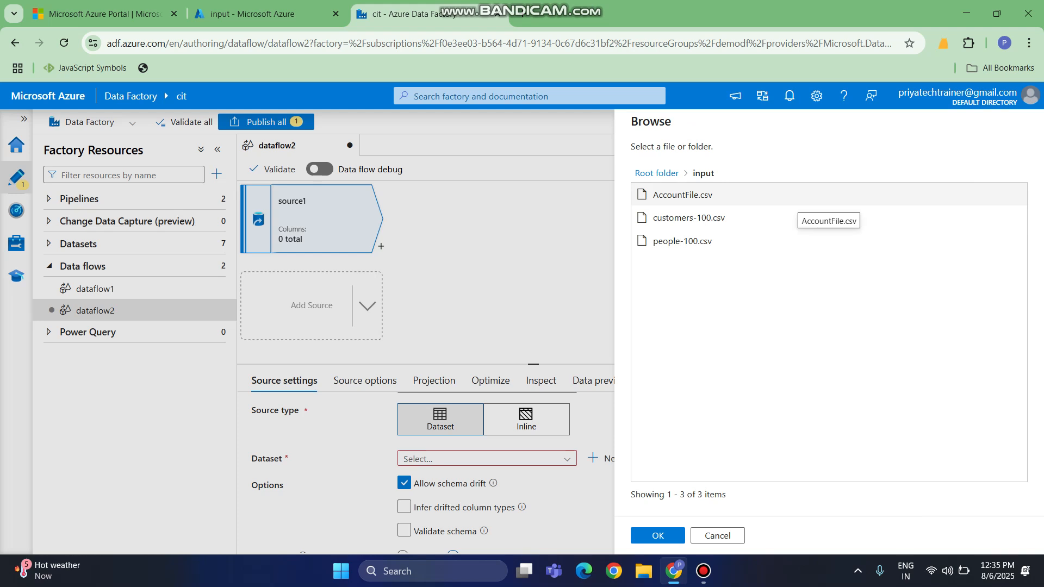
left_click(791, 201)
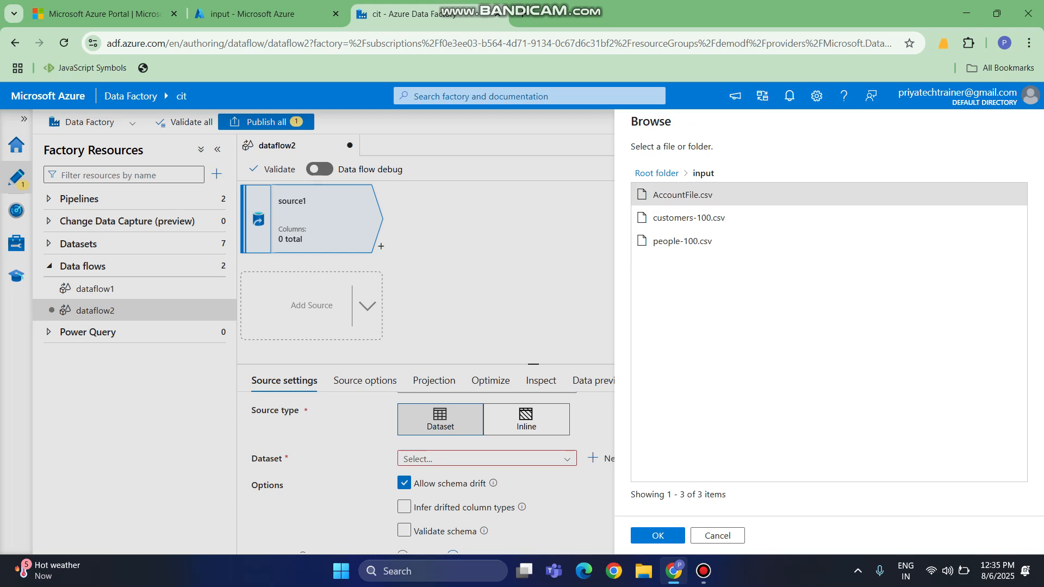
left_click(658, 536)
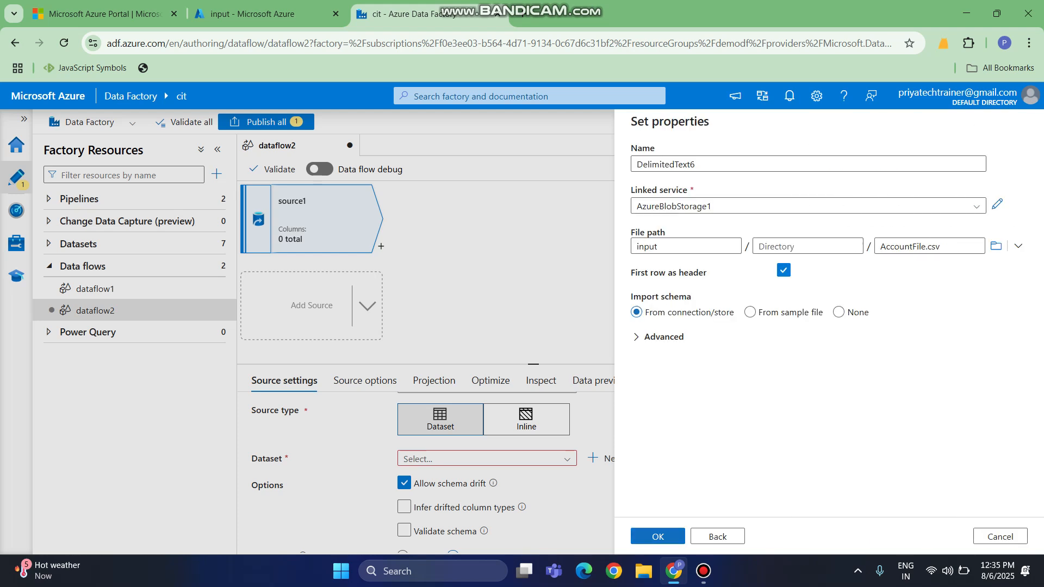
left_click(658, 536)
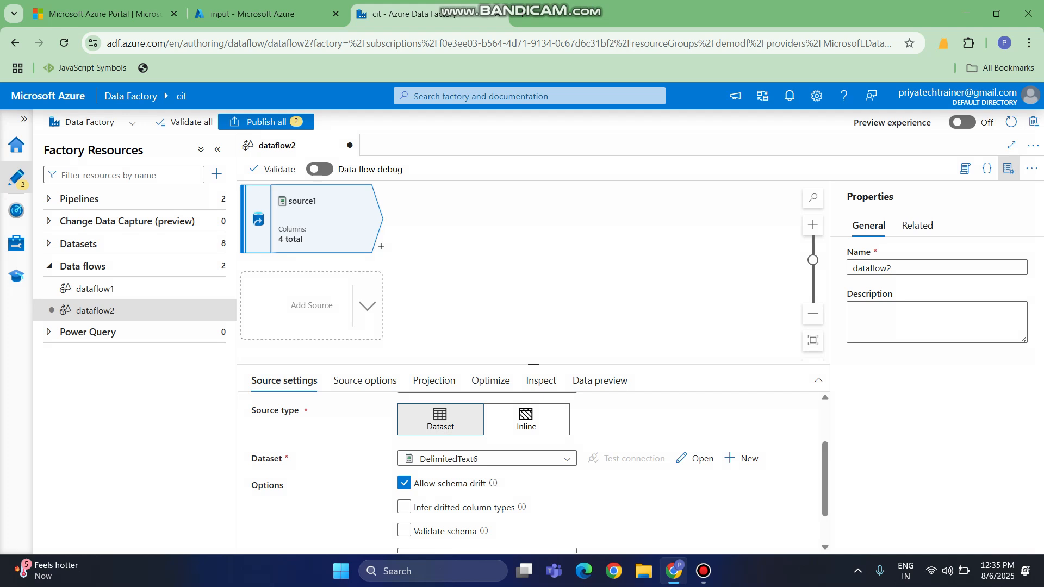
Add a Derived Column transformation after source1
left_click(381, 247)
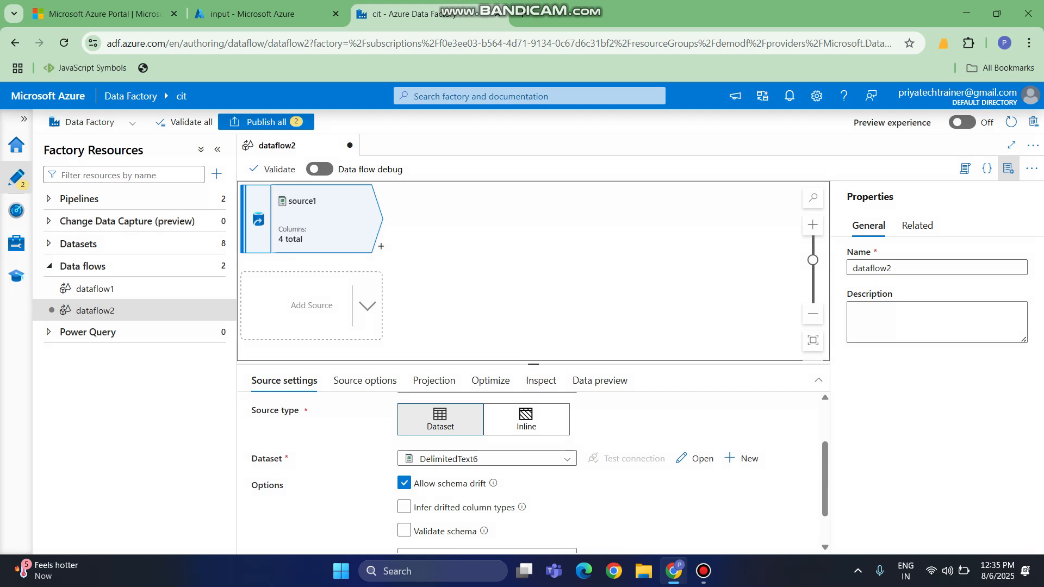
left_click(381, 246)
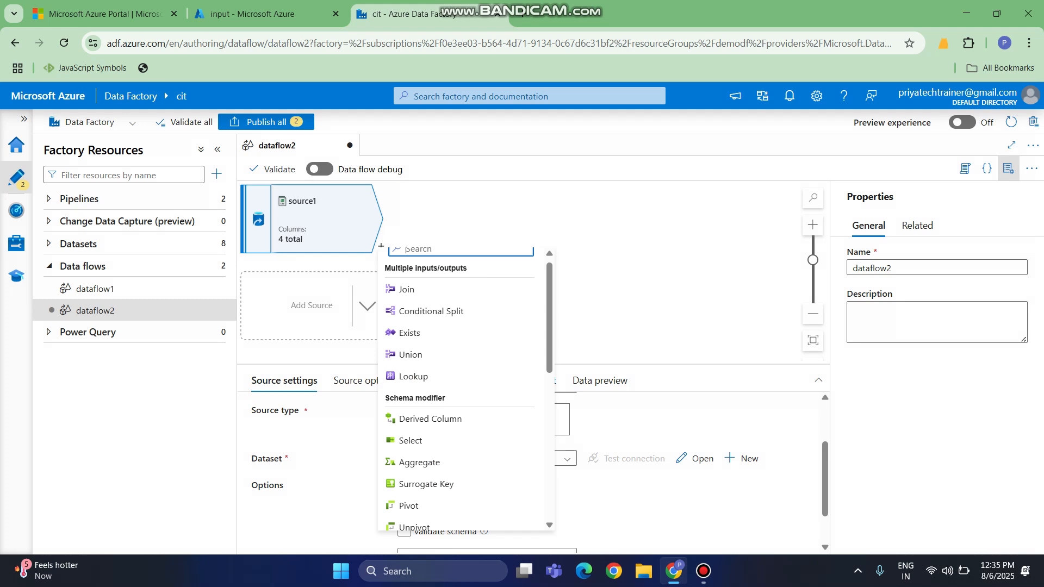
type("de")
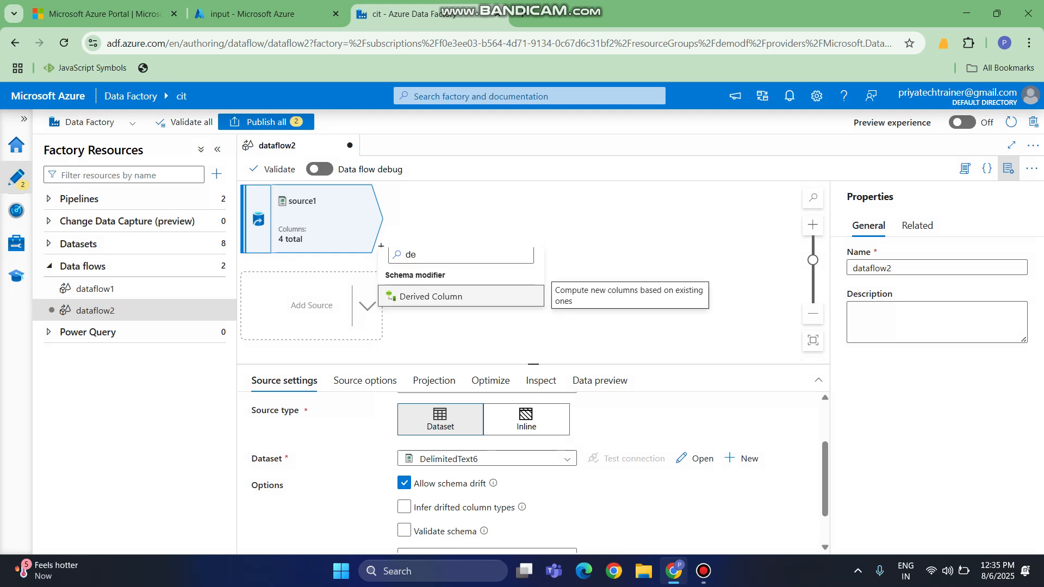
left_click(431, 297)
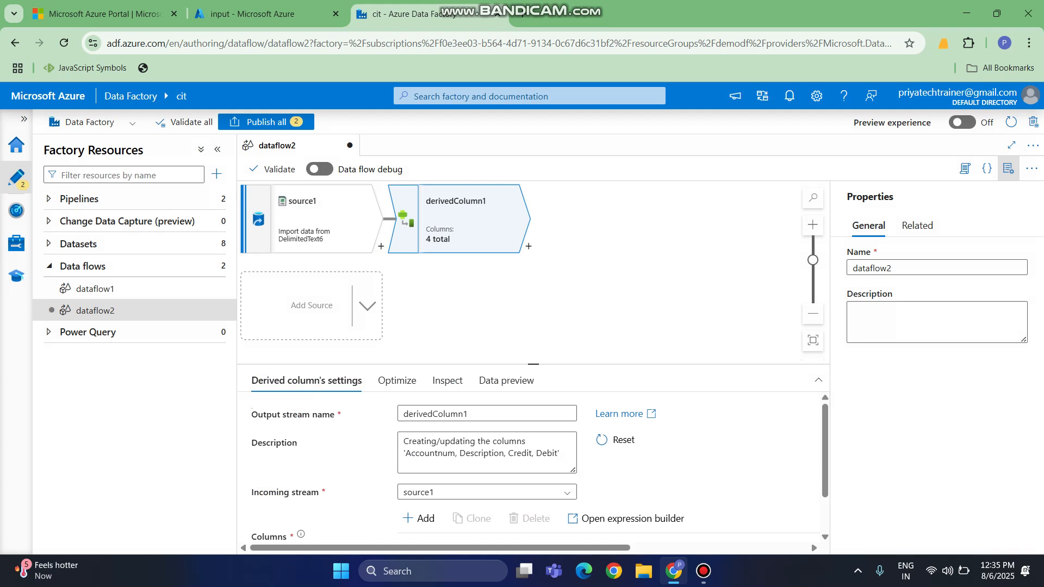
Set the derived column transformation to update the Credit column with the expression toDecimal(Credit)
scroll(530, 468, "down", 1)
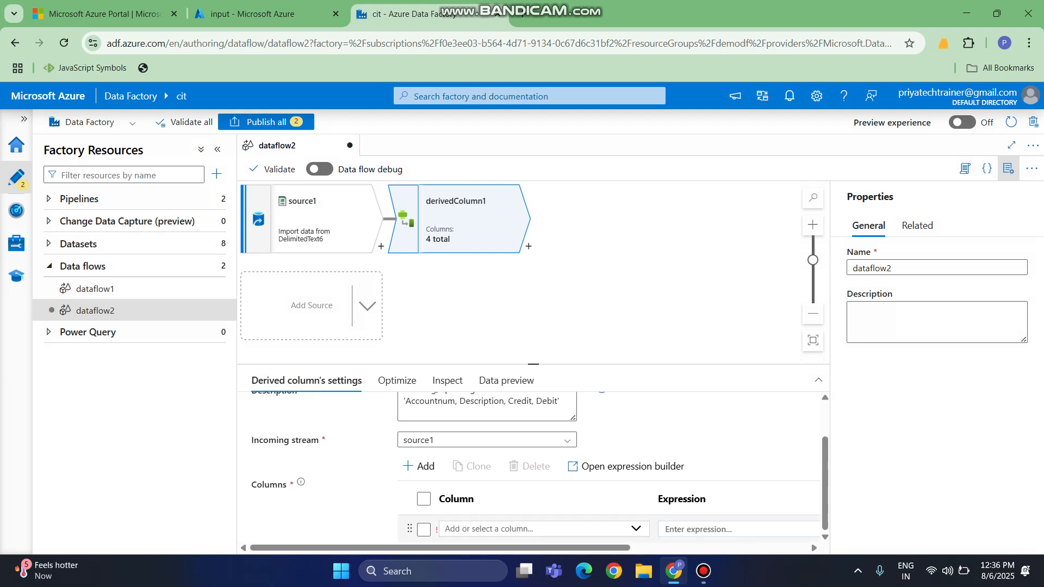
left_click(636, 529)
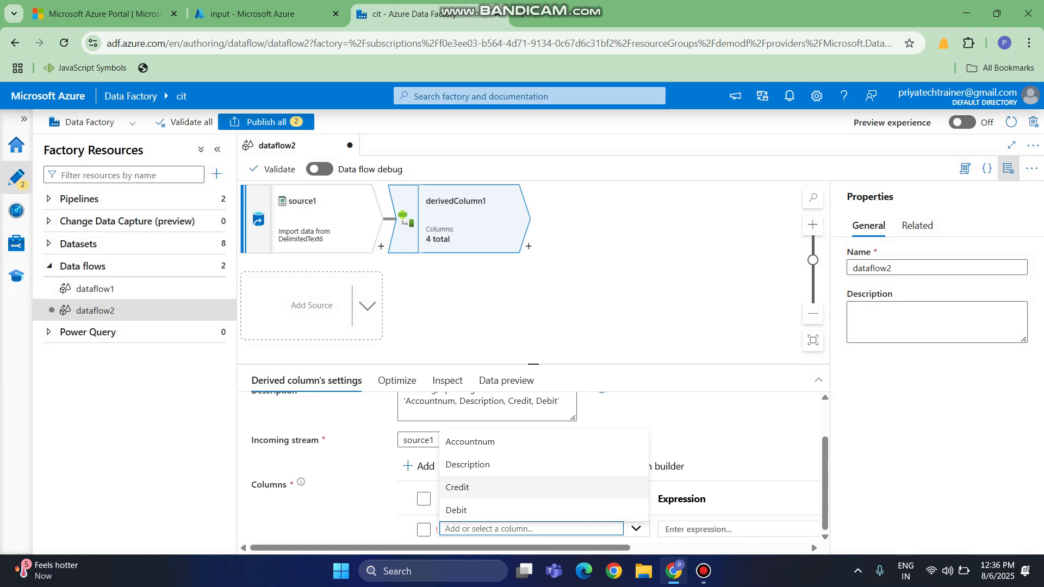
left_click(457, 487)
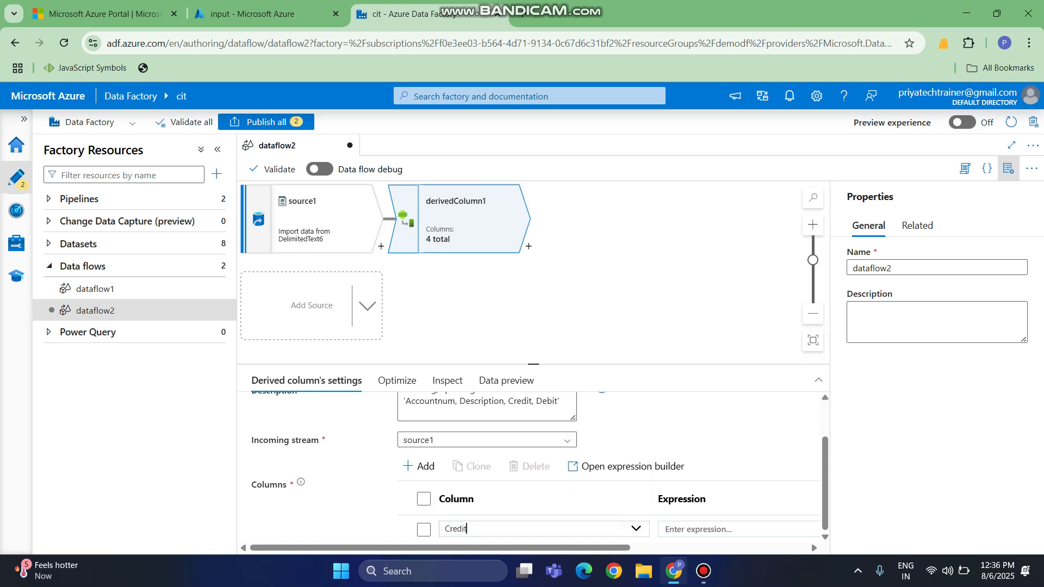
left_click(729, 529)
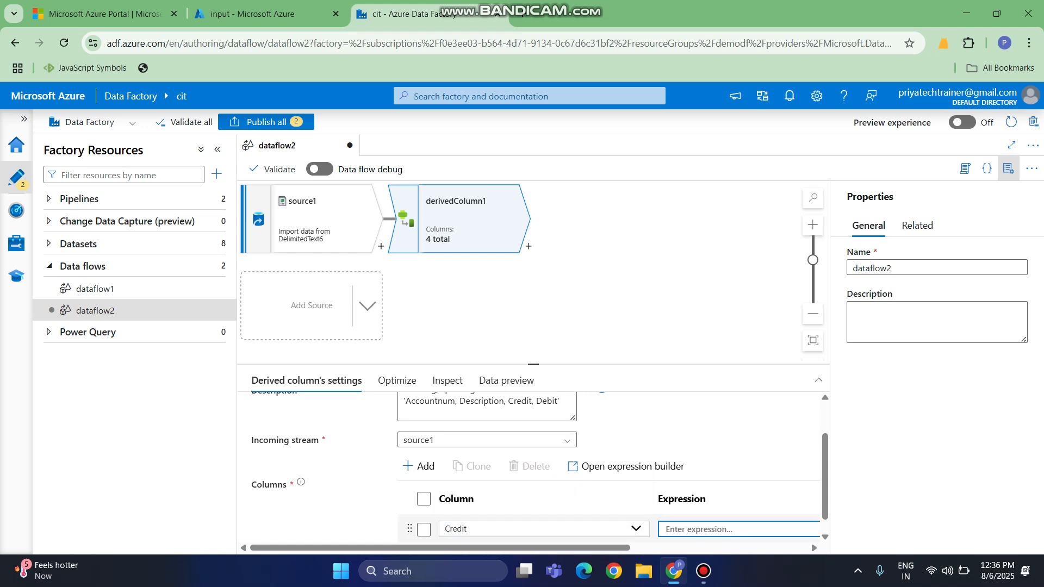
type("toDecimal(Credit)")
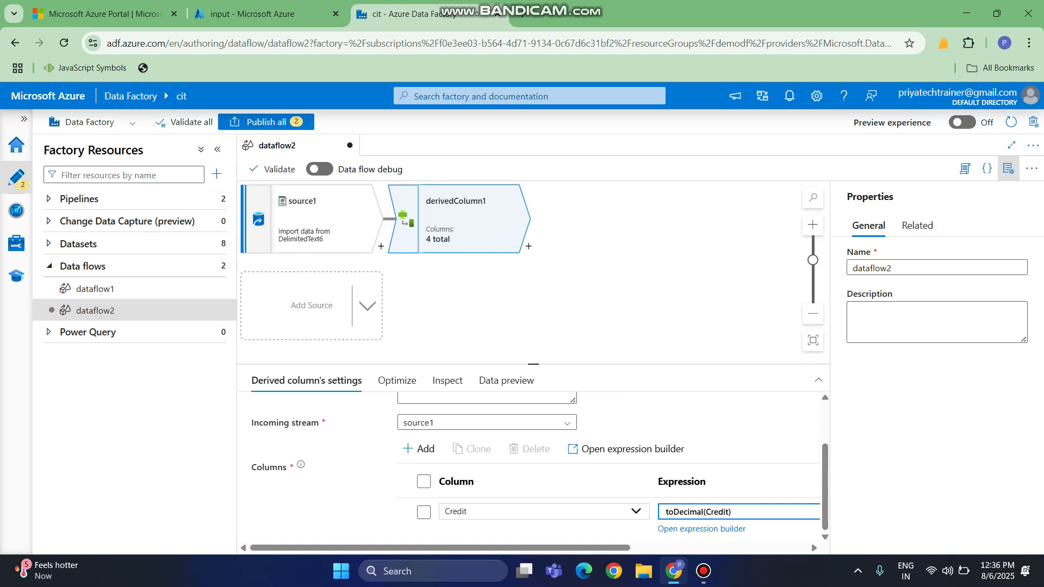
Add a second column entry for Debit to the derived column transformation, with the expression toDecimal(Debit)
left_click(419, 449)
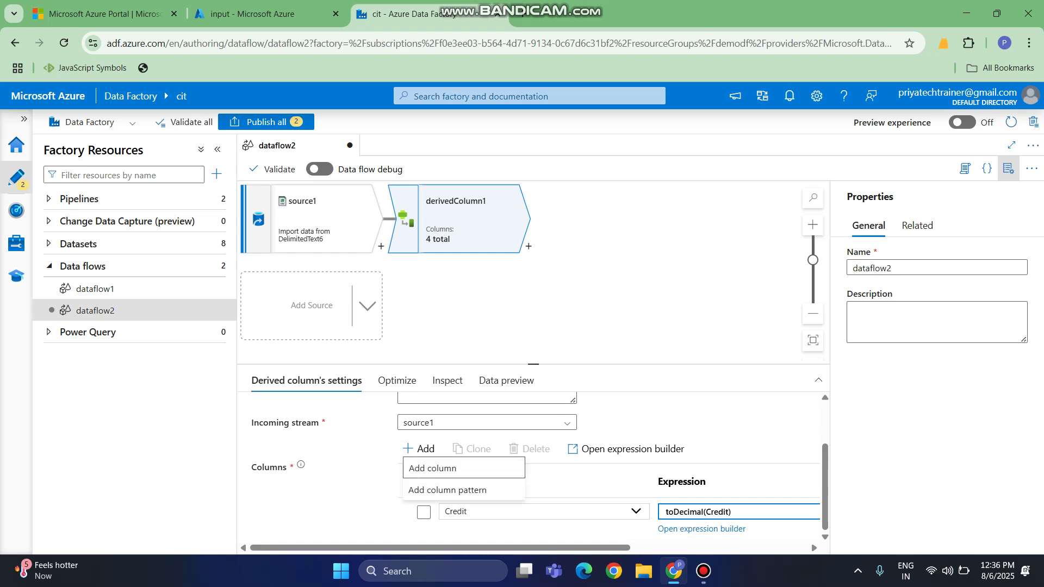
left_click(433, 468)
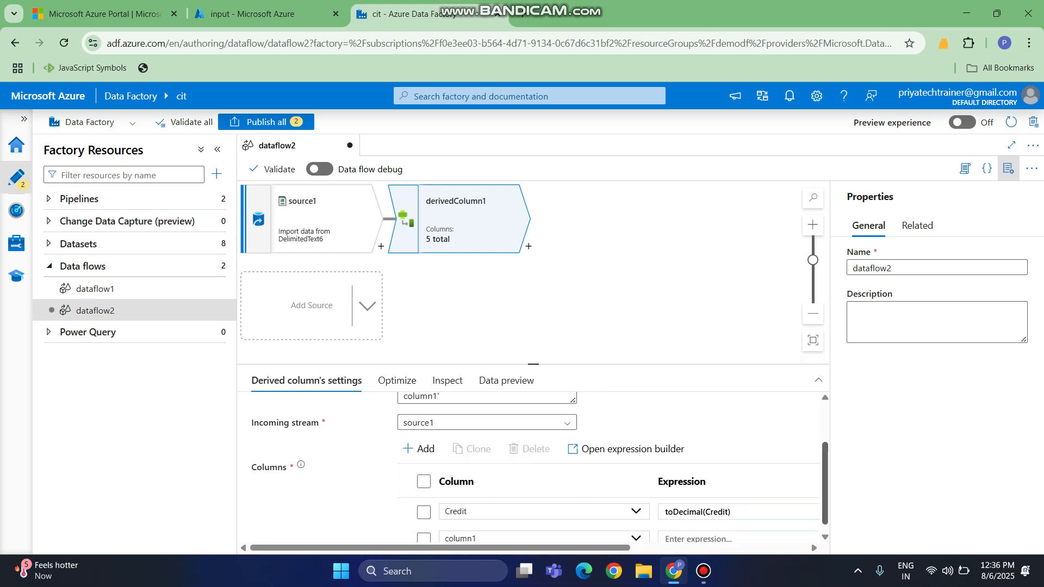
left_click_drag(825, 490, 825, 494)
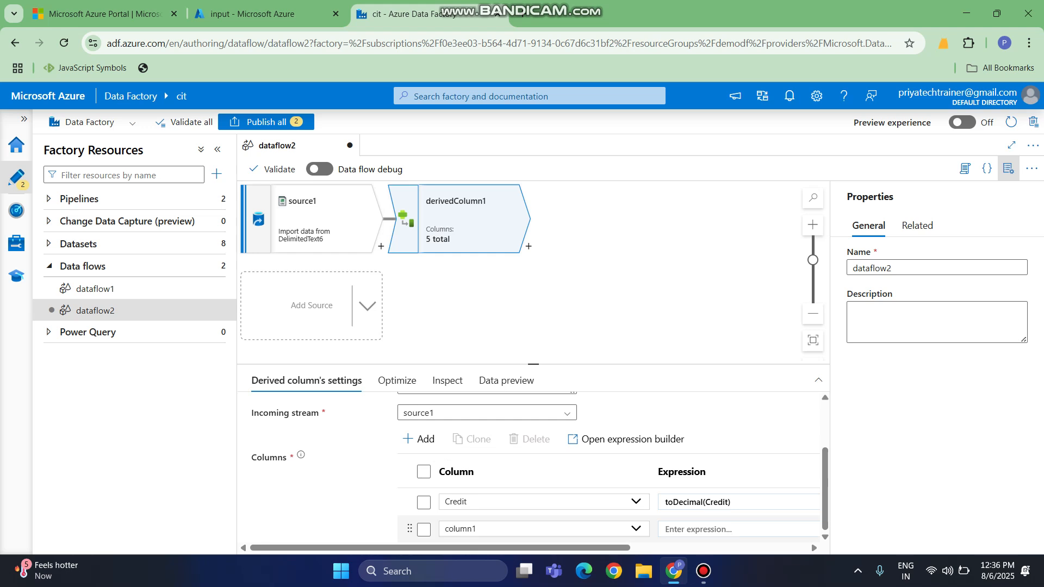
left_click(511, 530)
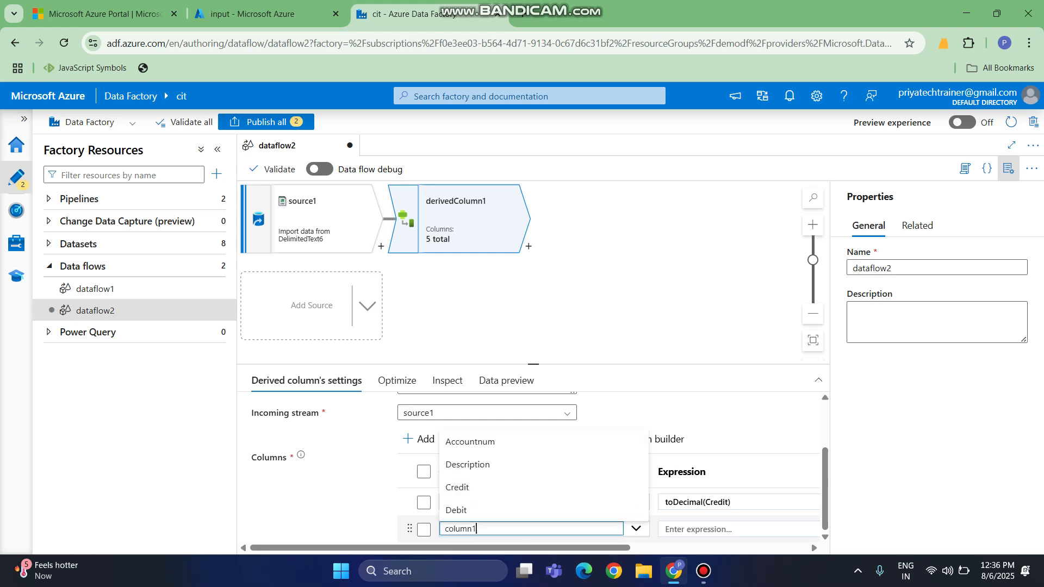
left_click(489, 510)
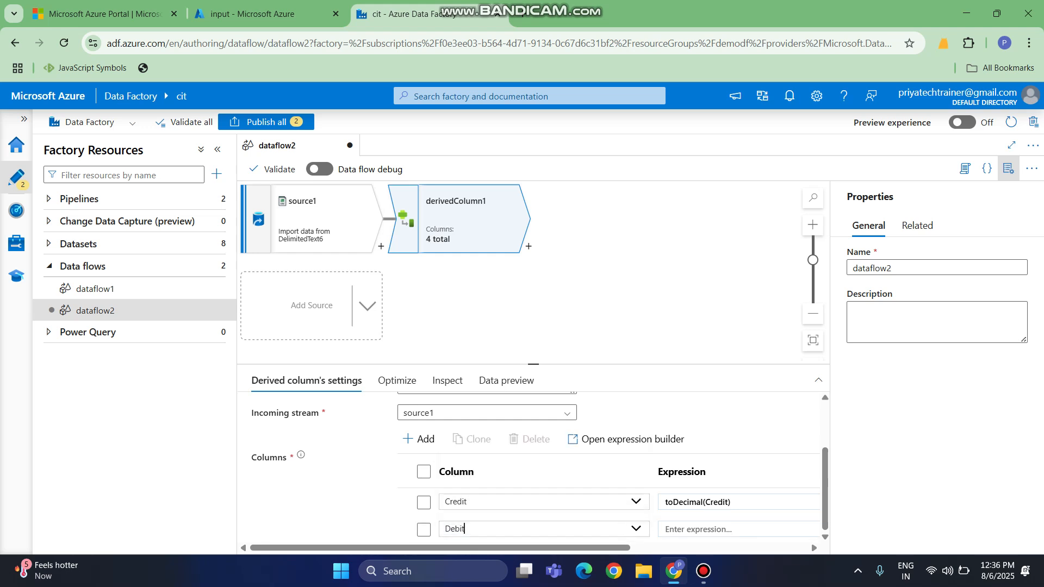
left_click(707, 530)
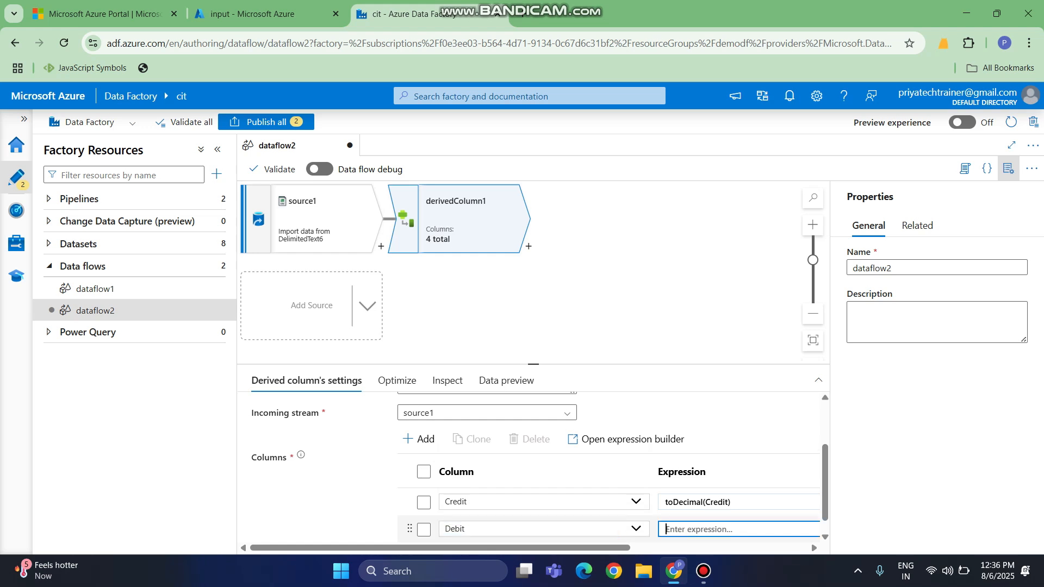
type("toDecimal(Debit)")
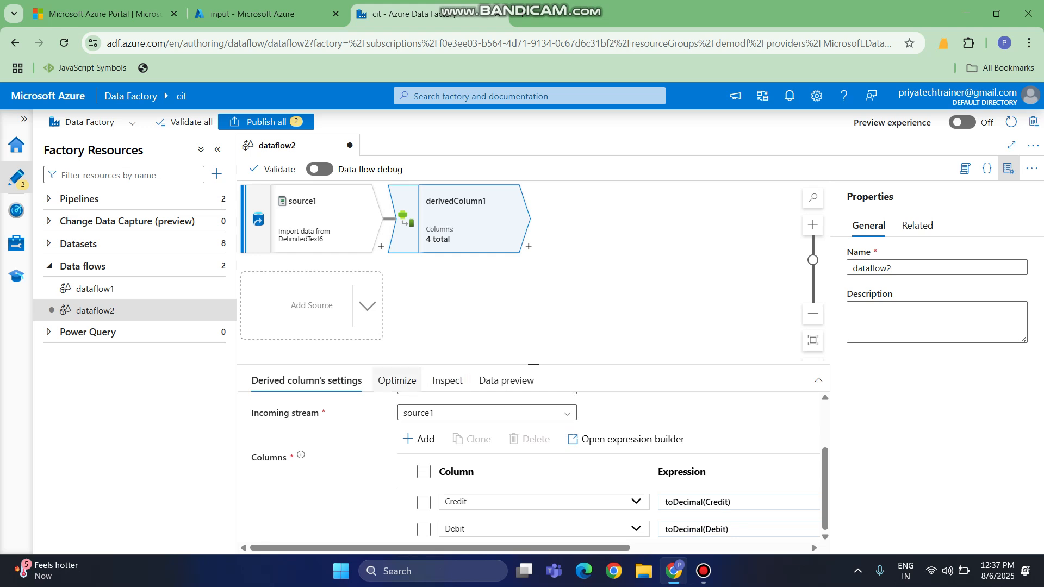
Review derivedColumn1's optimize, inspect and data preview views, and turn on data flow debug with the offered debug settings
left_click(395, 380)
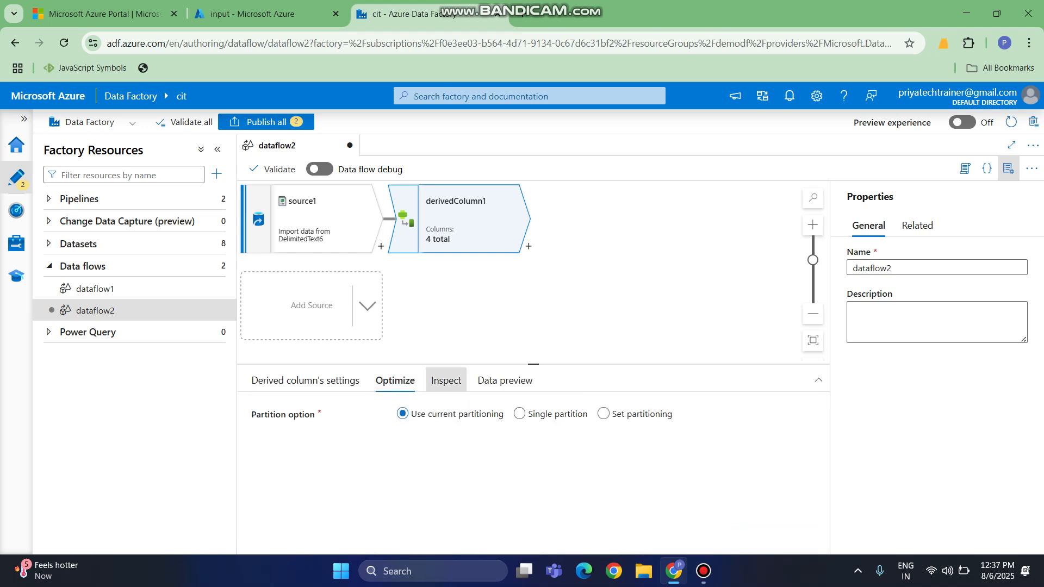
left_click(446, 380)
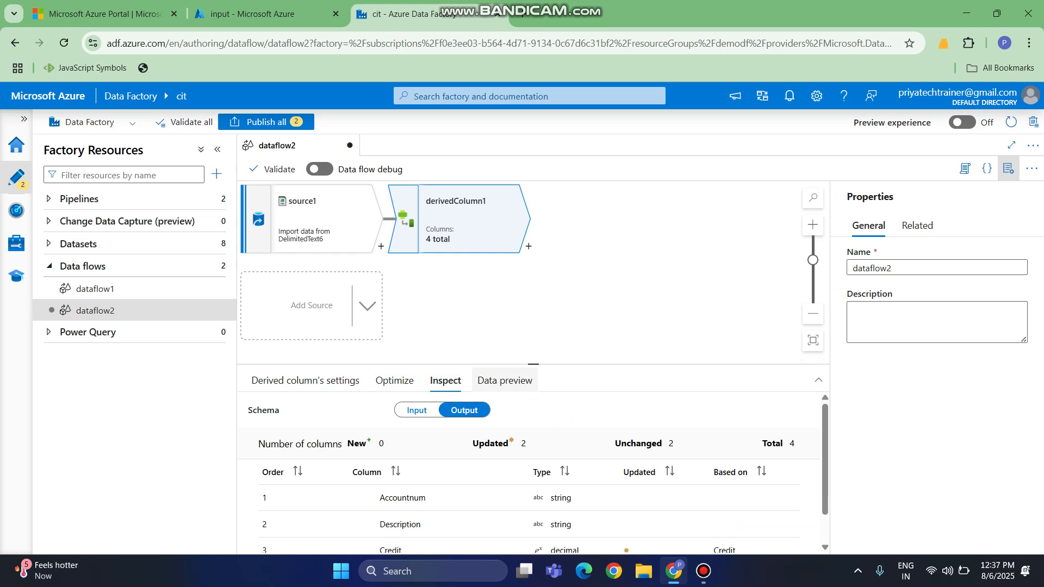
left_click(505, 381)
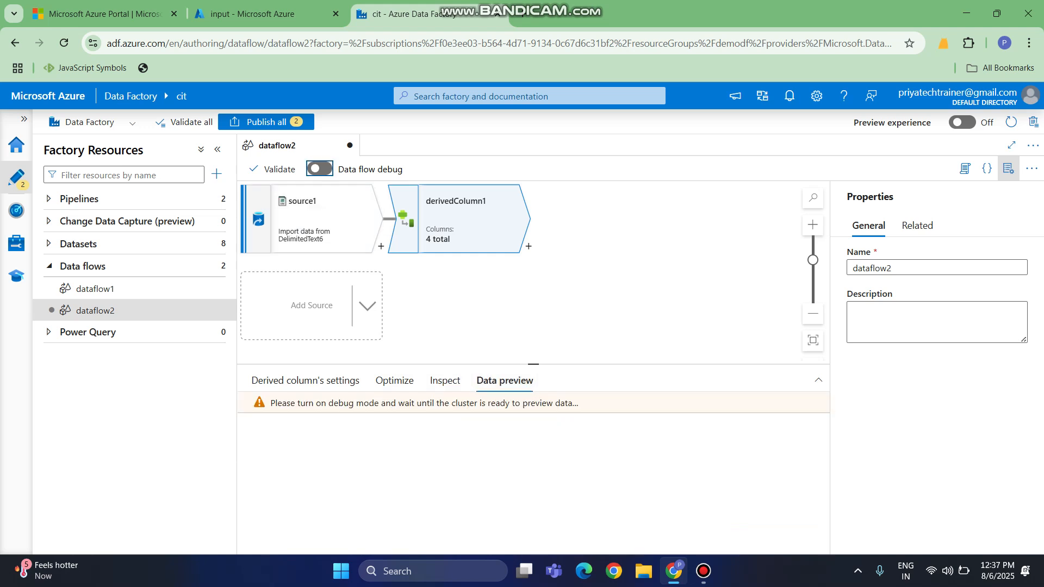
left_click(319, 168)
left_click(872, 537)
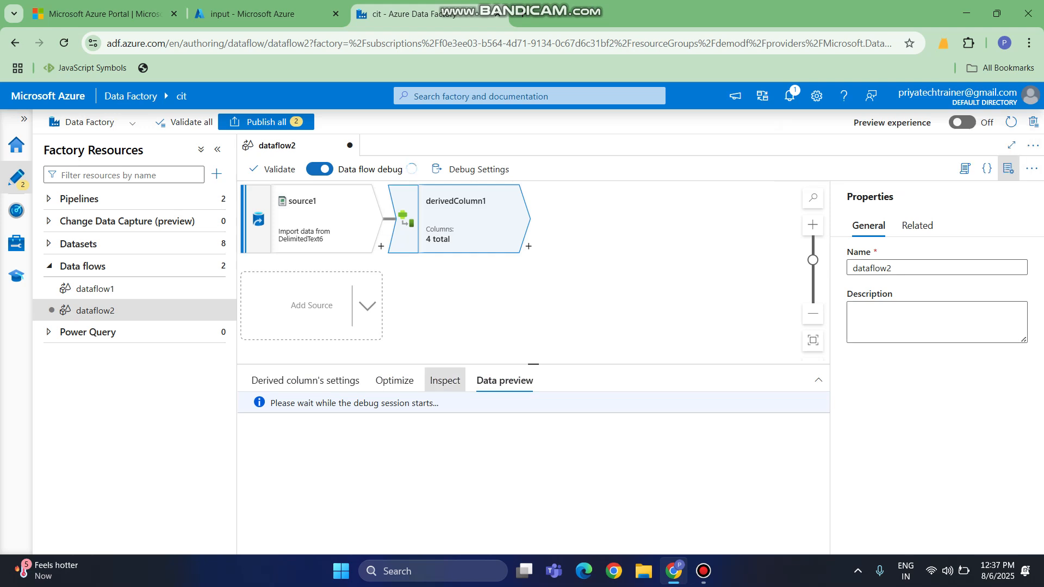
Inspect derivedColumn1's output schema to check the data types of the Credit and Debit columns
left_click(445, 380)
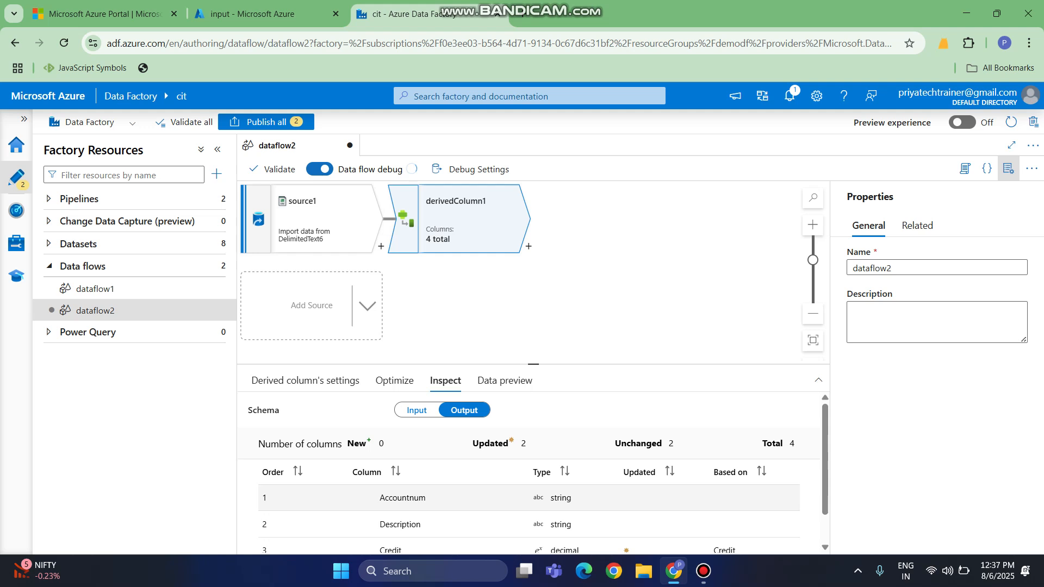
scroll(533, 472, "down", 1)
scroll(533, 472, "down", 1)
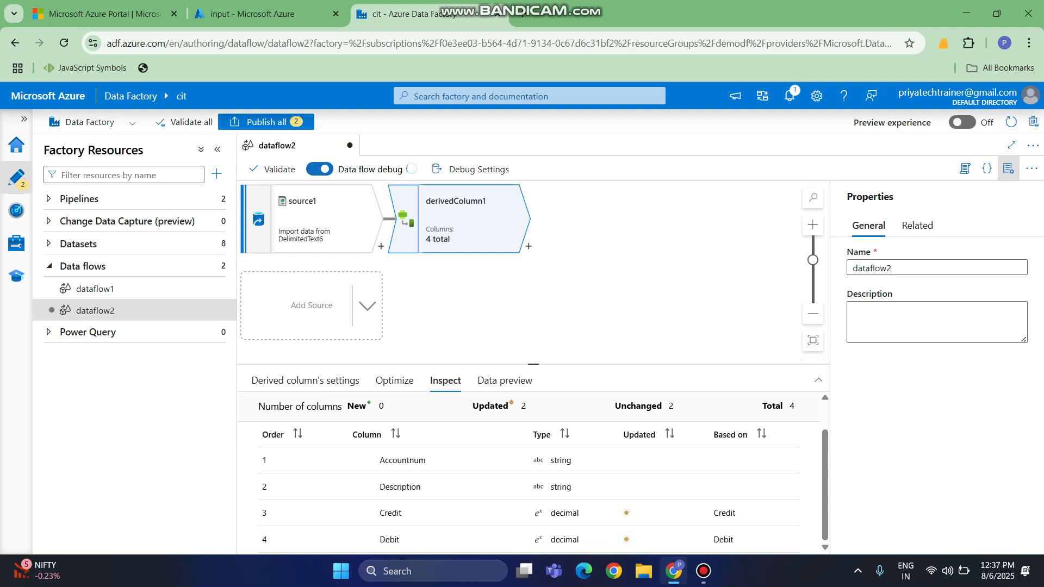
Add an Aggregate transformation after derivedColumn1
left_click(528, 246)
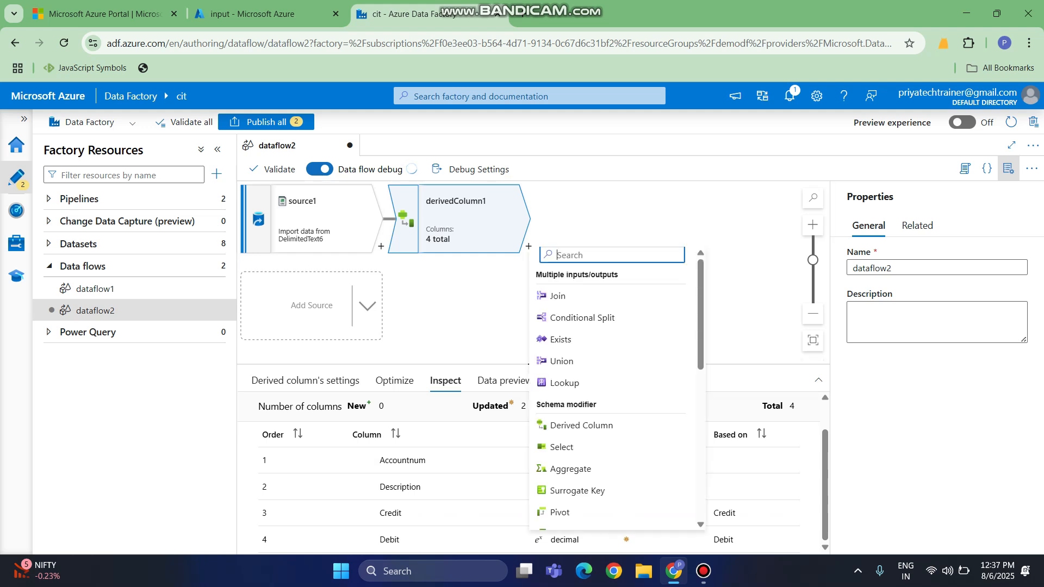
type("agg")
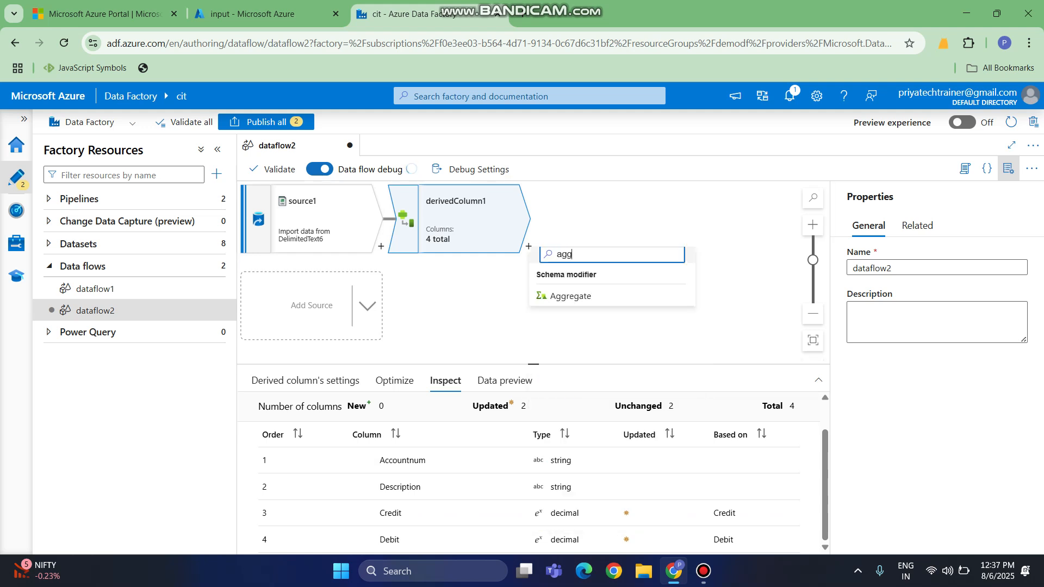
key("Down")
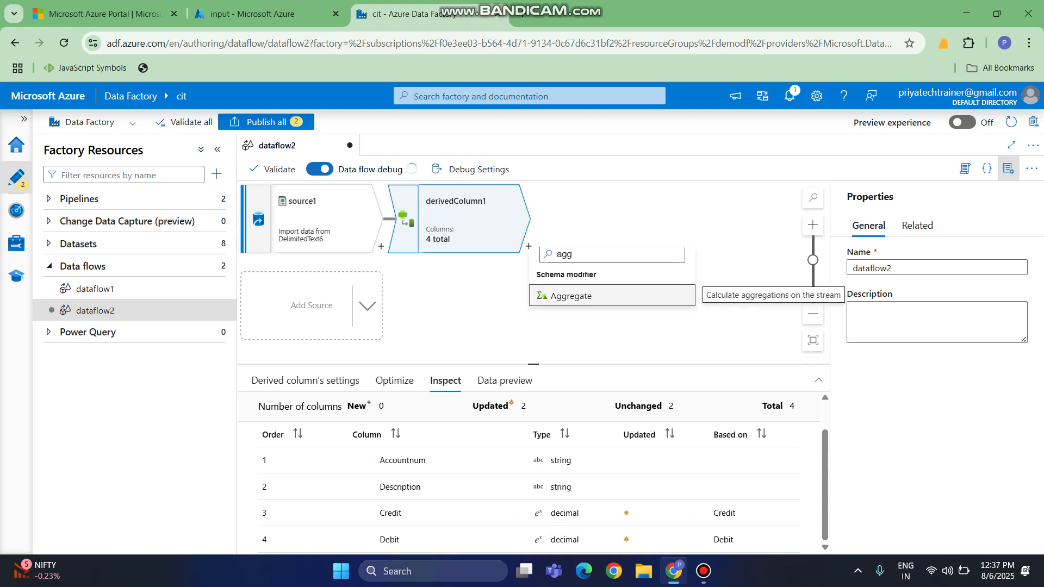
key("Return")
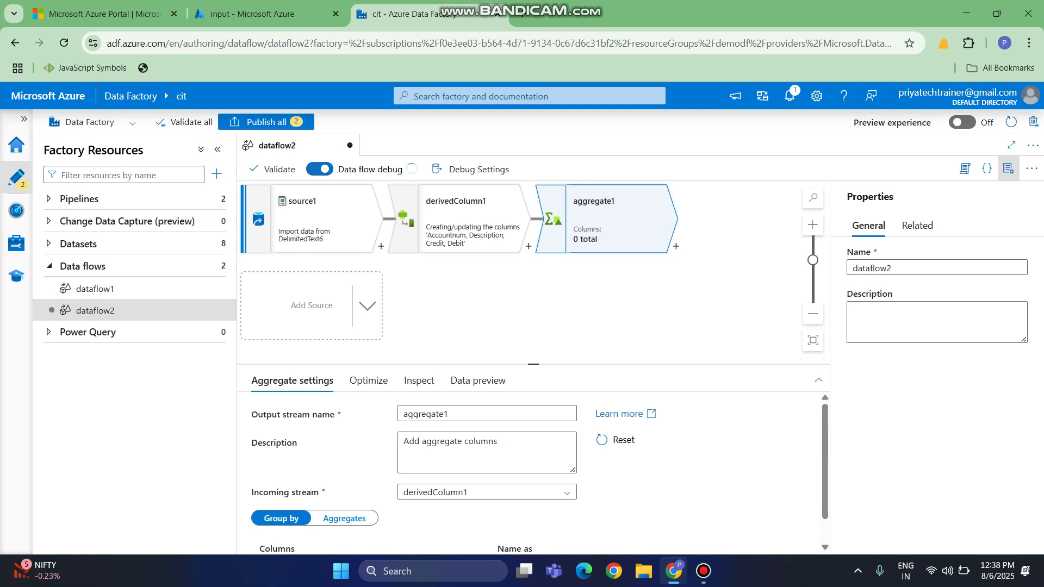
Set the aggregate transformation to group by the Accountnum column
scroll(540, 477, "down", 1)
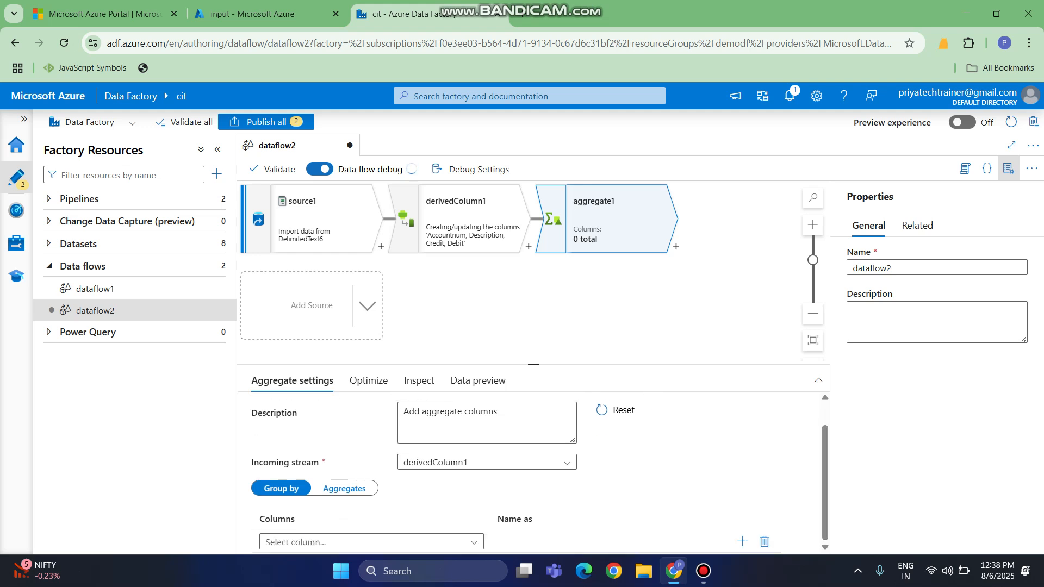
left_click(370, 542)
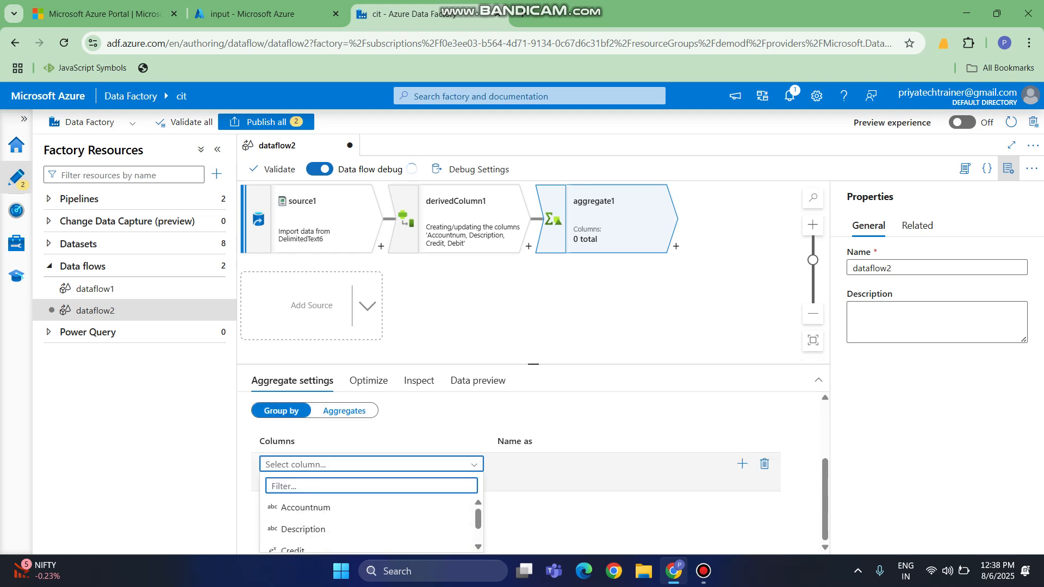
mouse_move(478, 522)
left_mouse_down()
mouse_move(478, 534)
mouse_move(478, 524)
left_mouse_up()
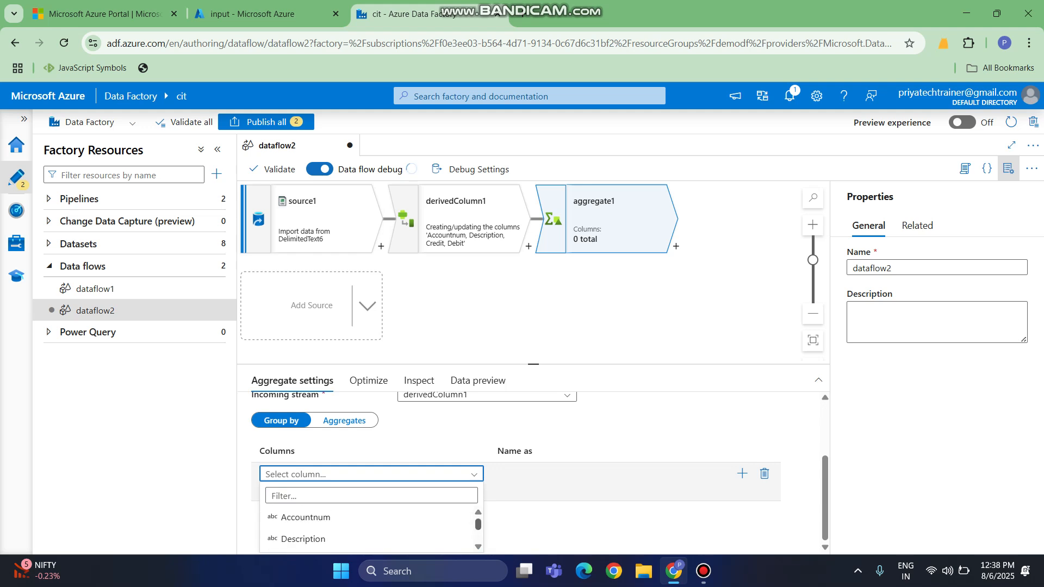
left_click(305, 517)
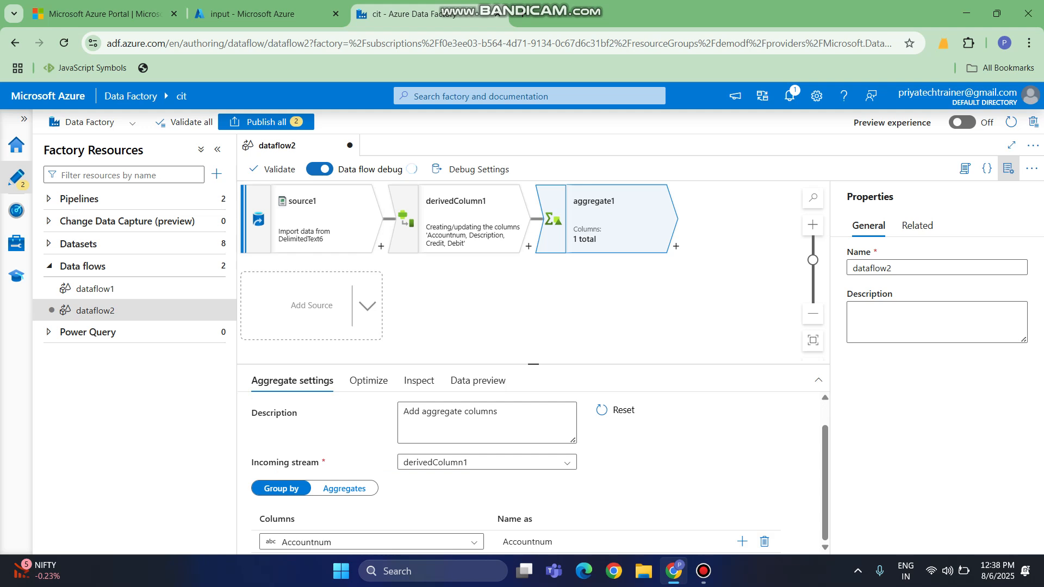
Define the first aggregate of aggregate1 for the Credit column with the expression sum(Credit)
left_click(344, 488)
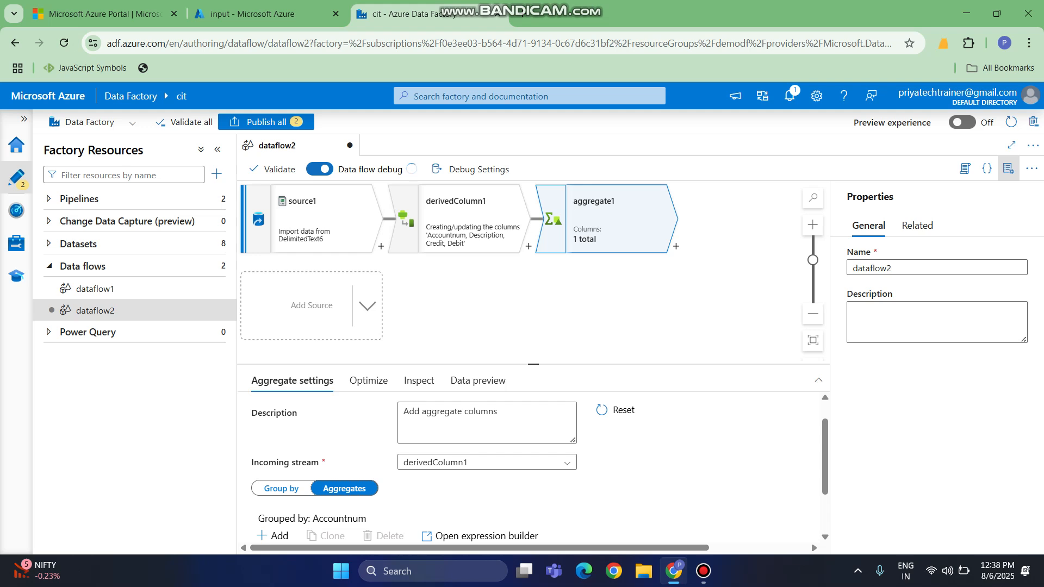
left_click_drag(825, 457, 825, 492)
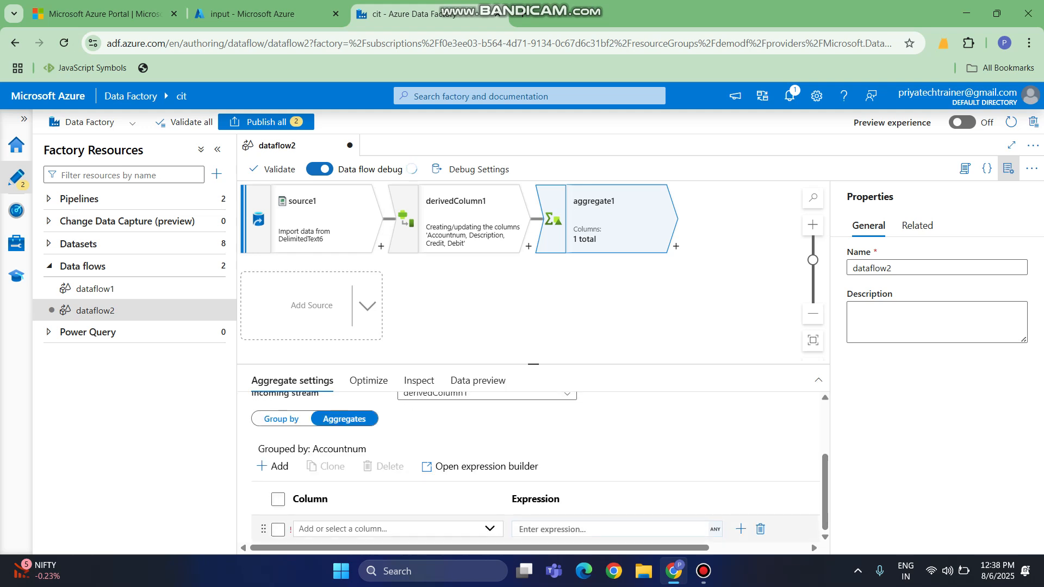
left_click(490, 529)
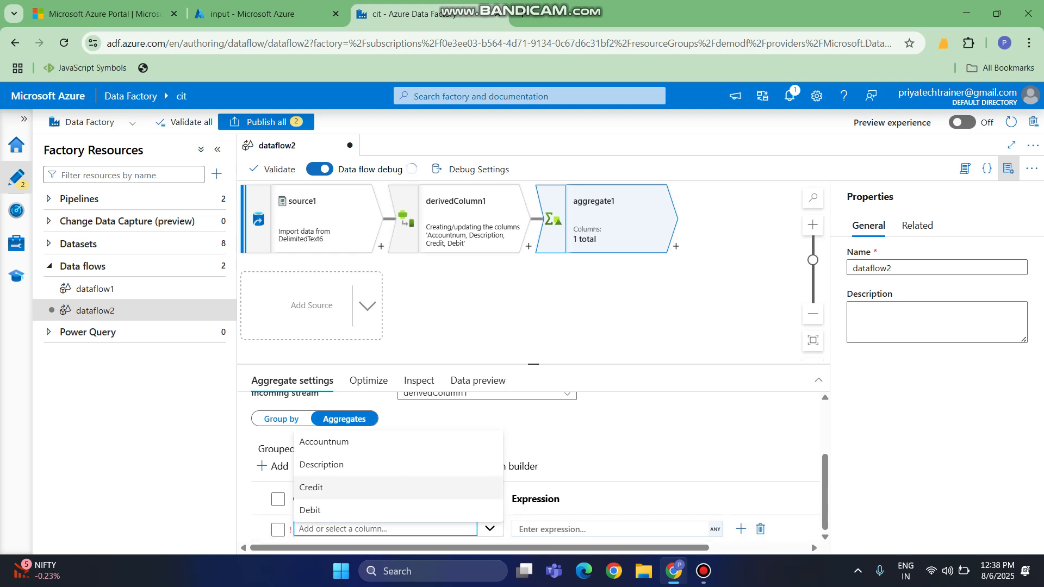
left_click(311, 487)
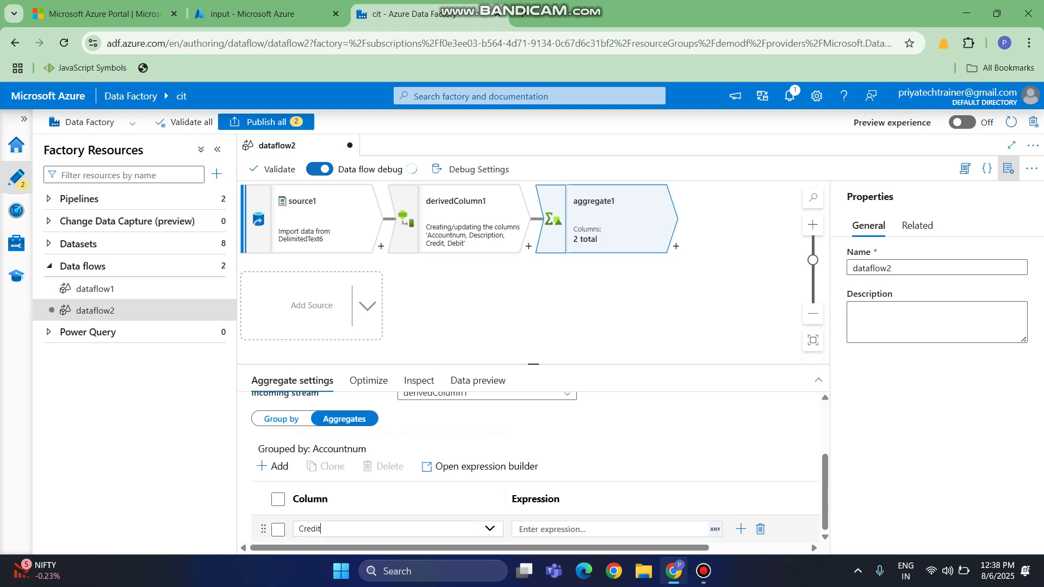
left_click(560, 529)
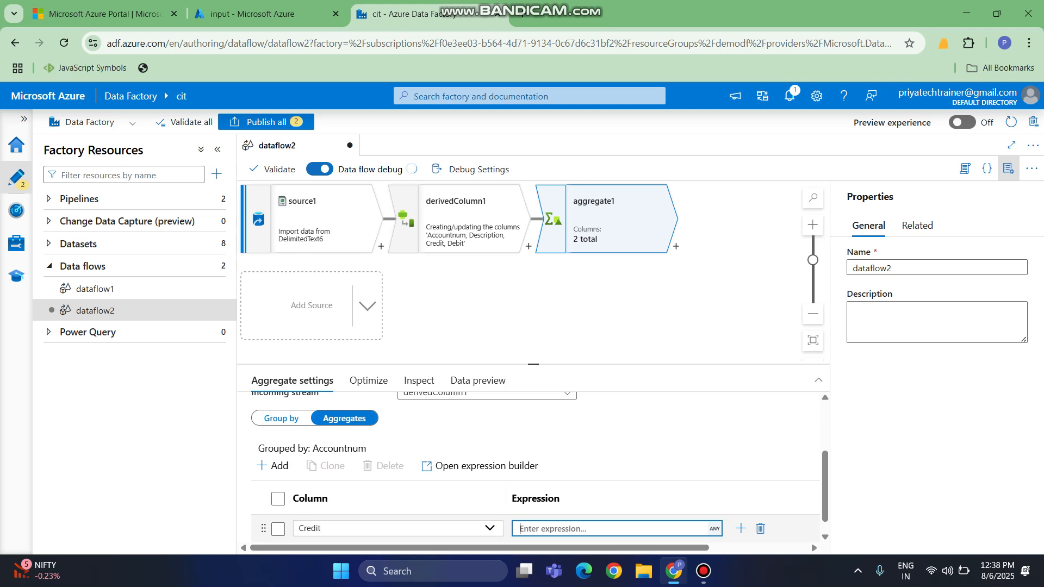
type("sum(D")
key("BackSpace")
type("Cr")
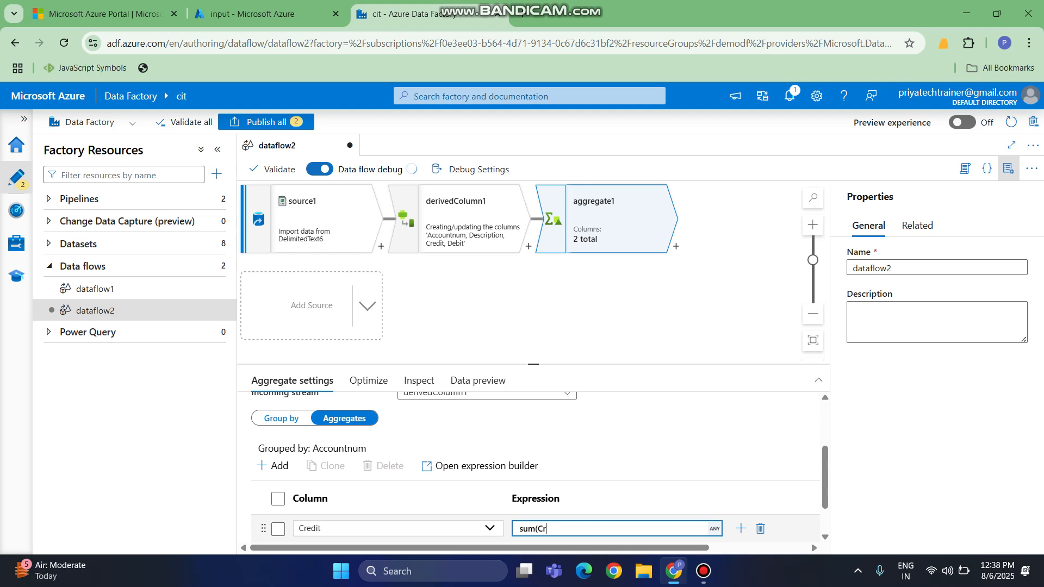
type("edit)")
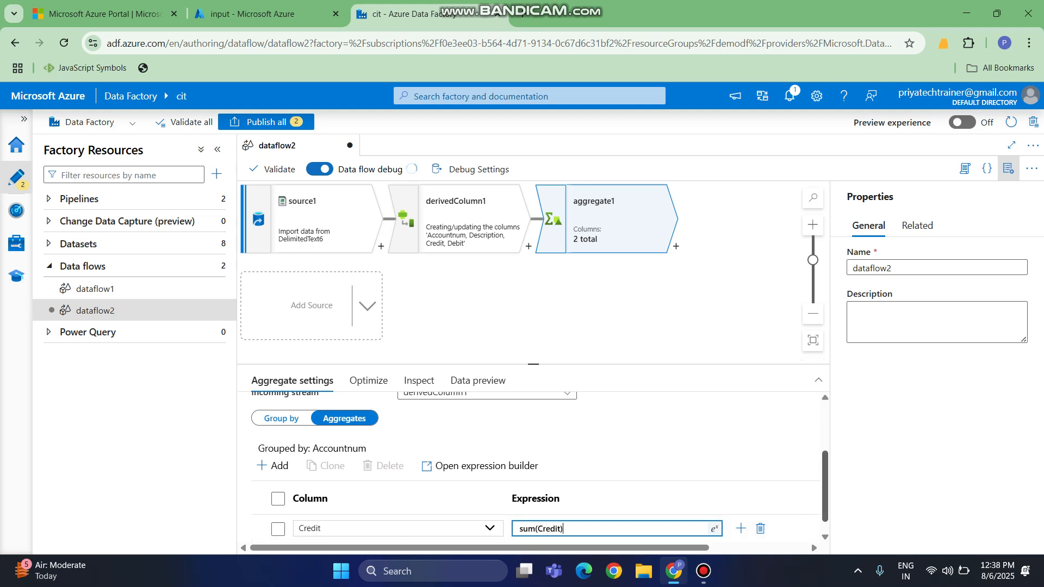
Add a second aggregate column to aggregate1 for Debit, with the expression sum(Debit)
scroll(533, 468, "down", 1)
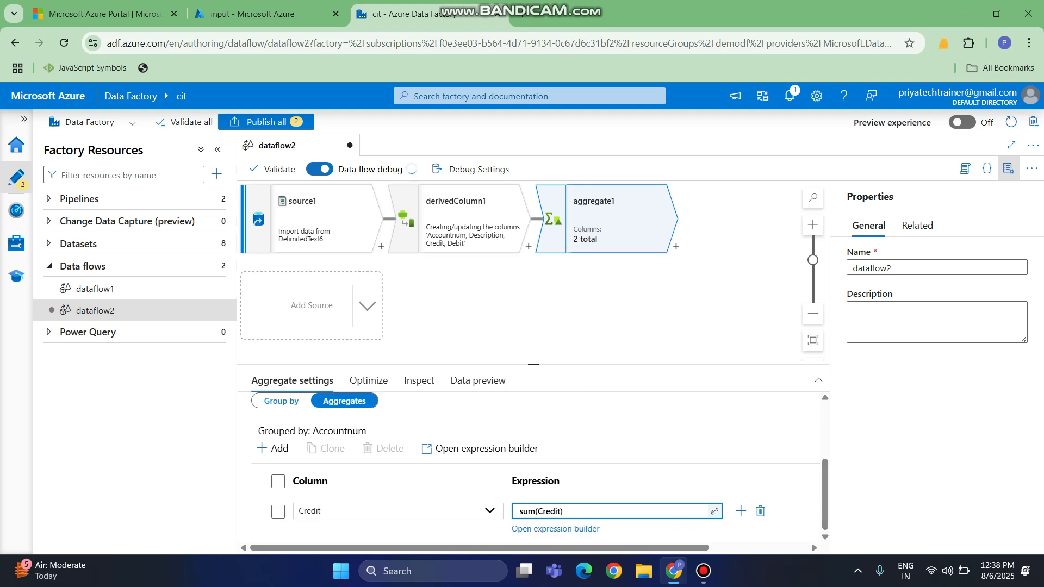
left_click(274, 448)
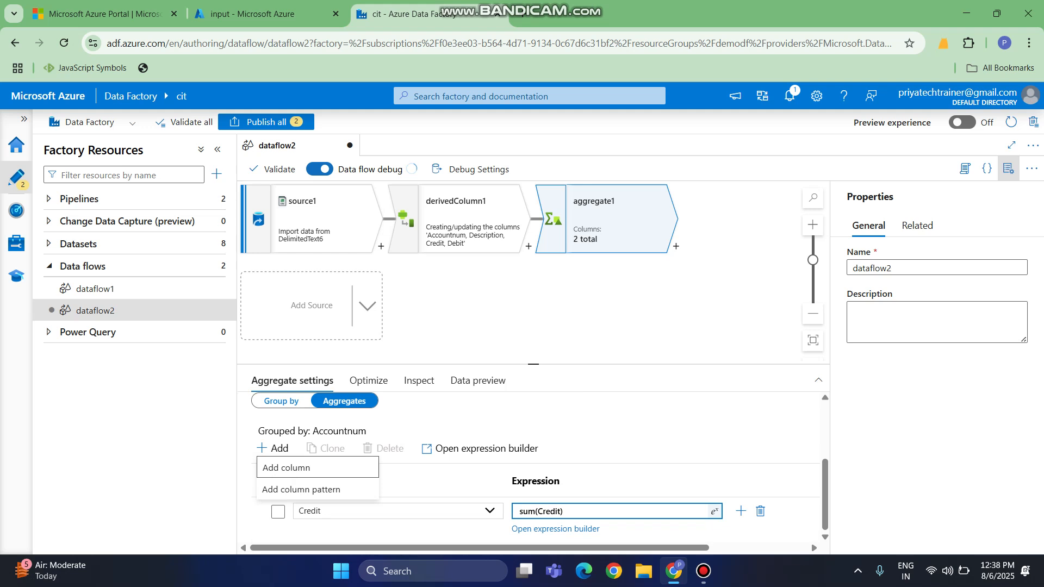
left_click(287, 467)
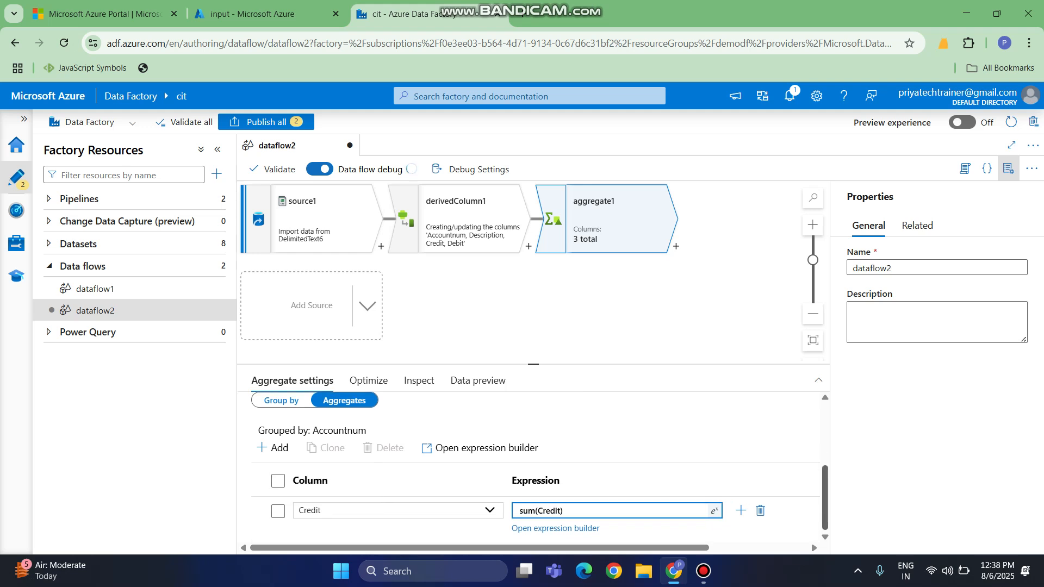
scroll(540, 478, "down", 1)
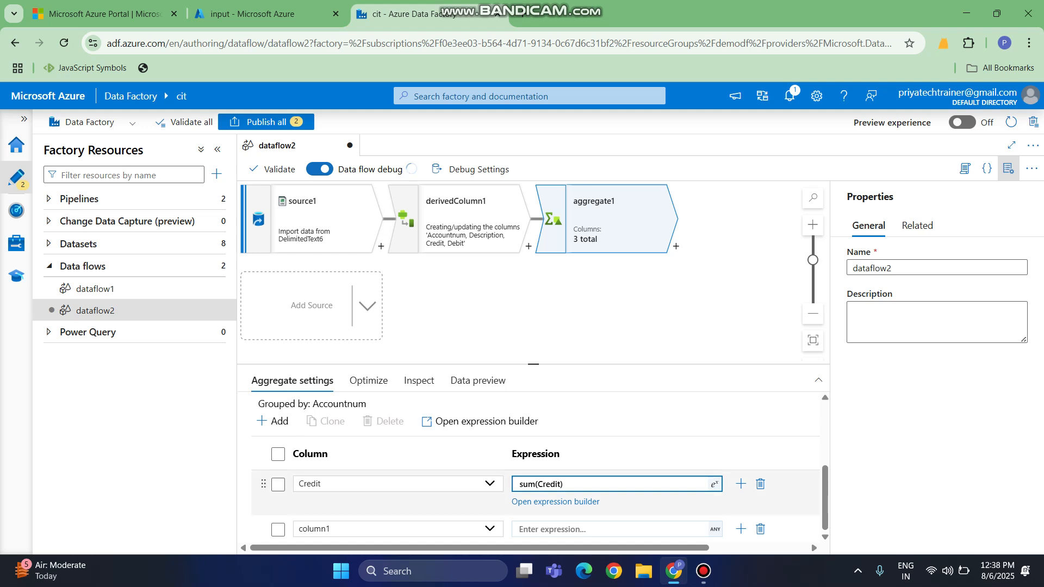
left_click(380, 529)
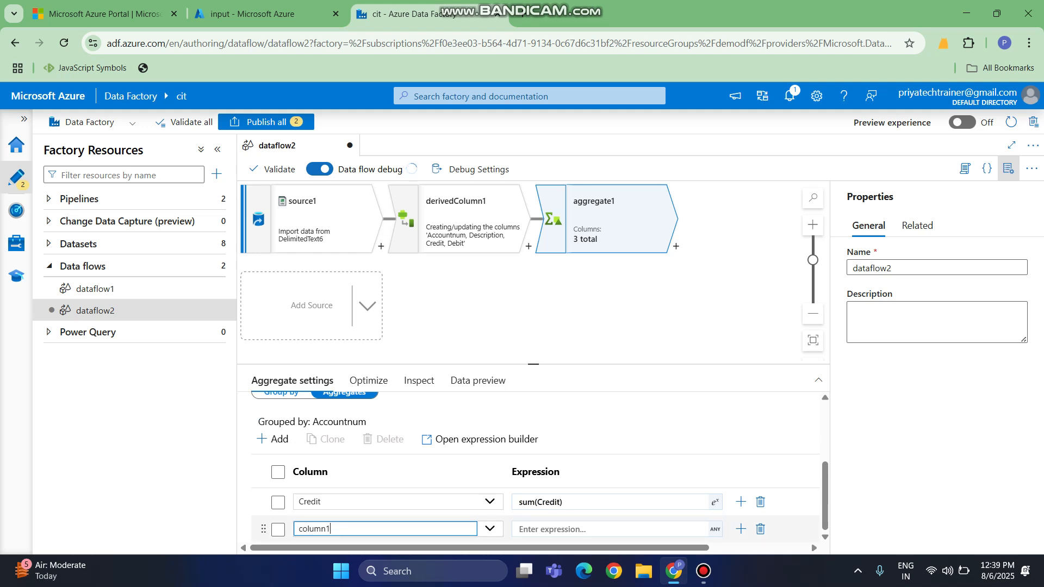
left_click(380, 530)
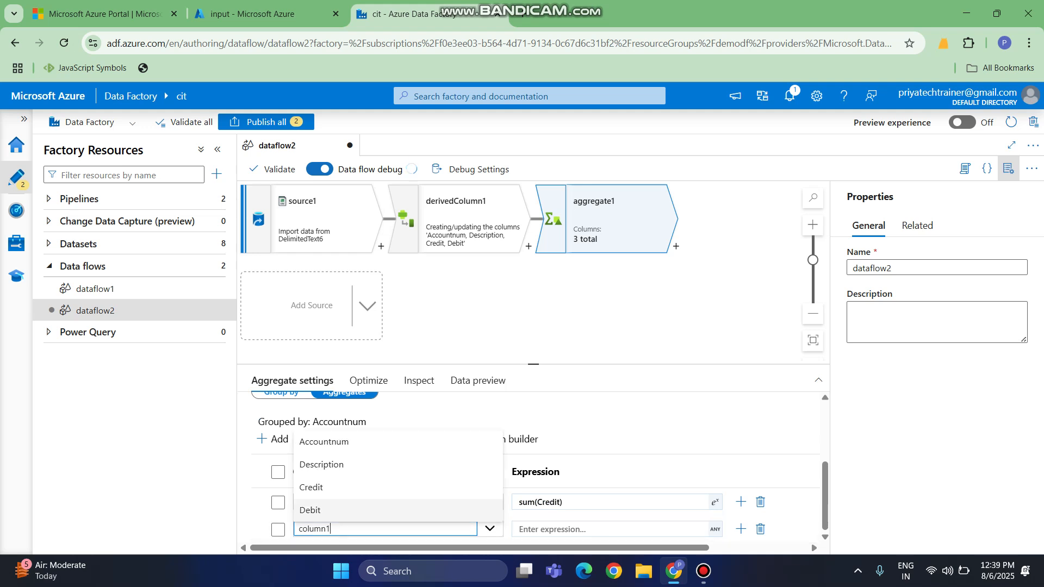
left_click(359, 510)
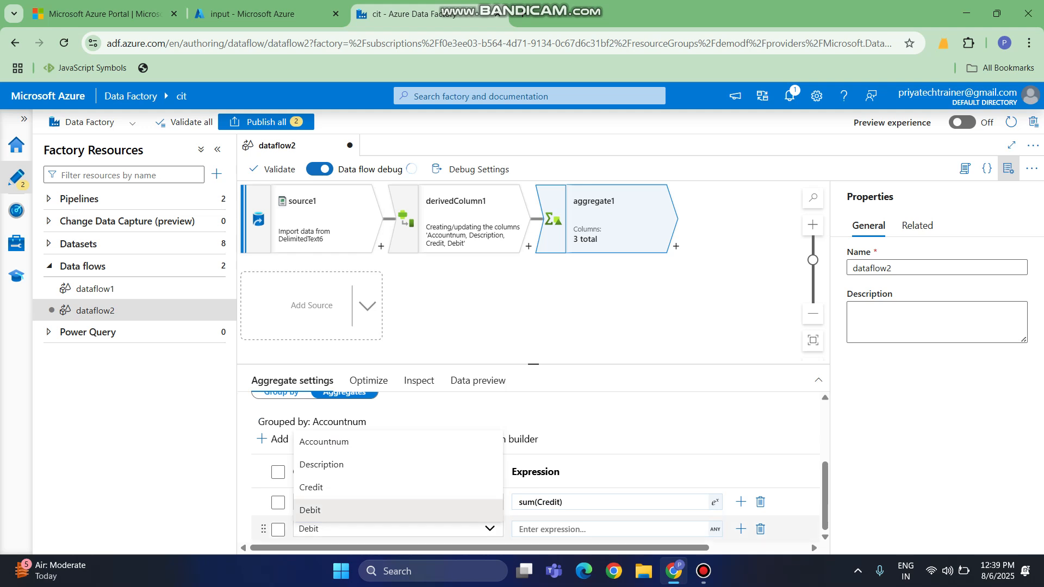
left_click(609, 529)
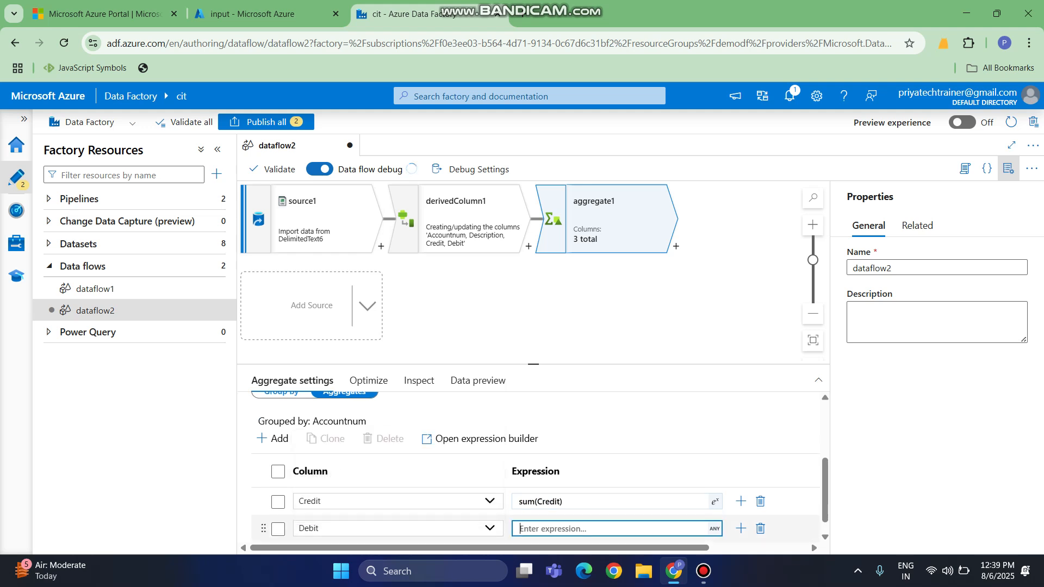
type("sum")
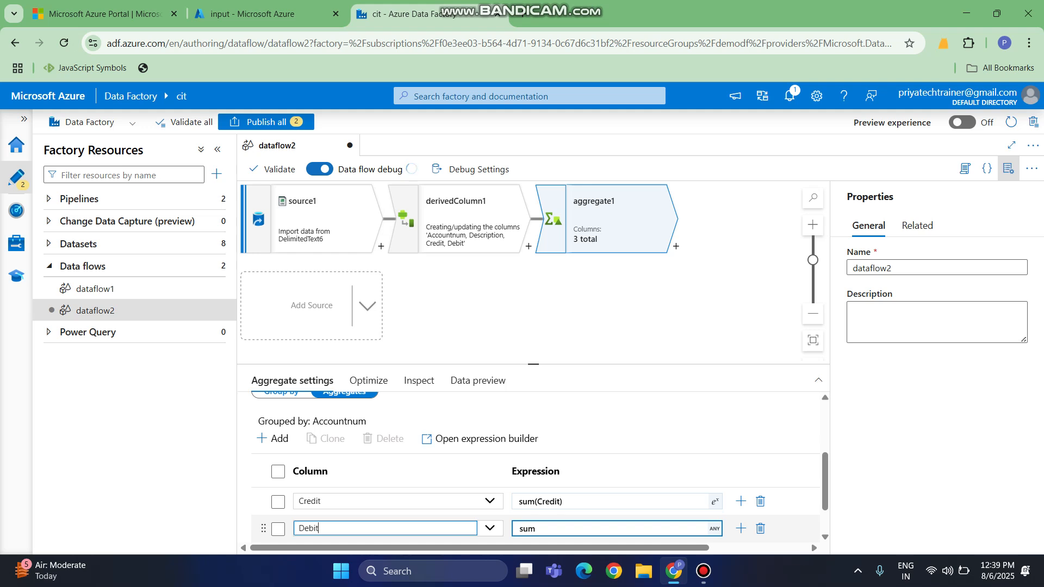
left_click(587, 529)
type("sum(")
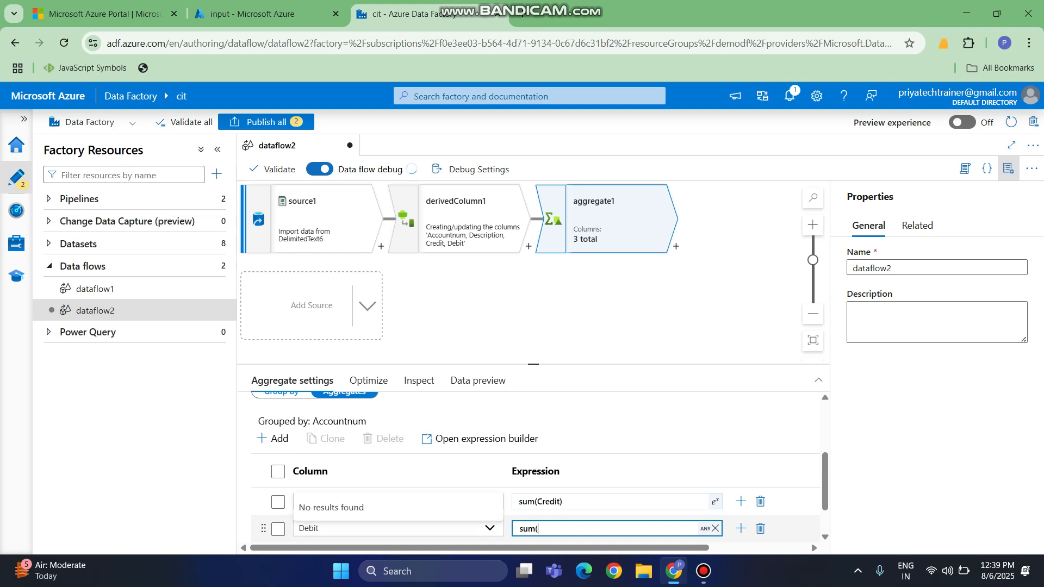
type("Debit)")
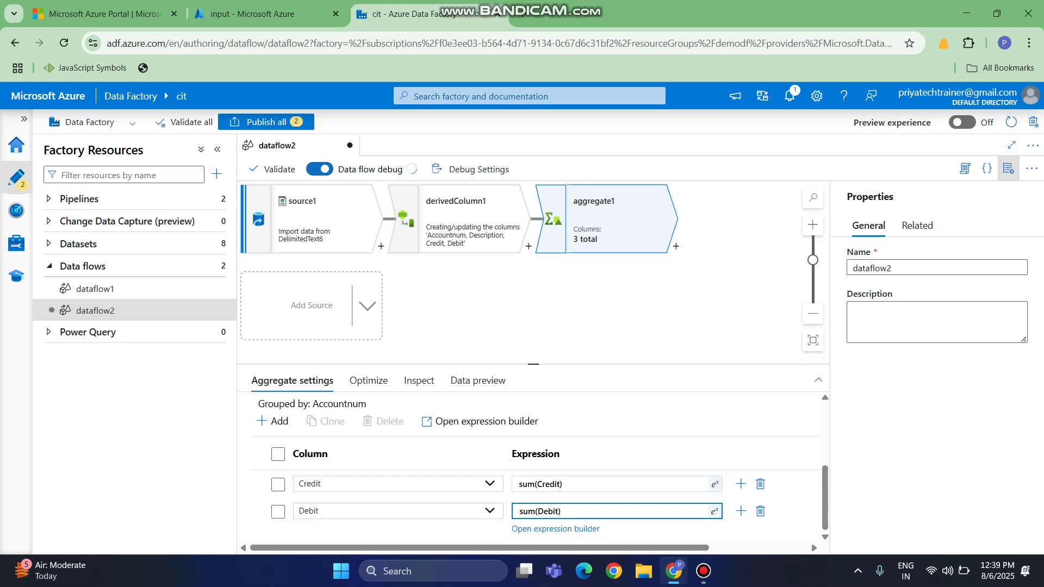
left_click(549, 306)
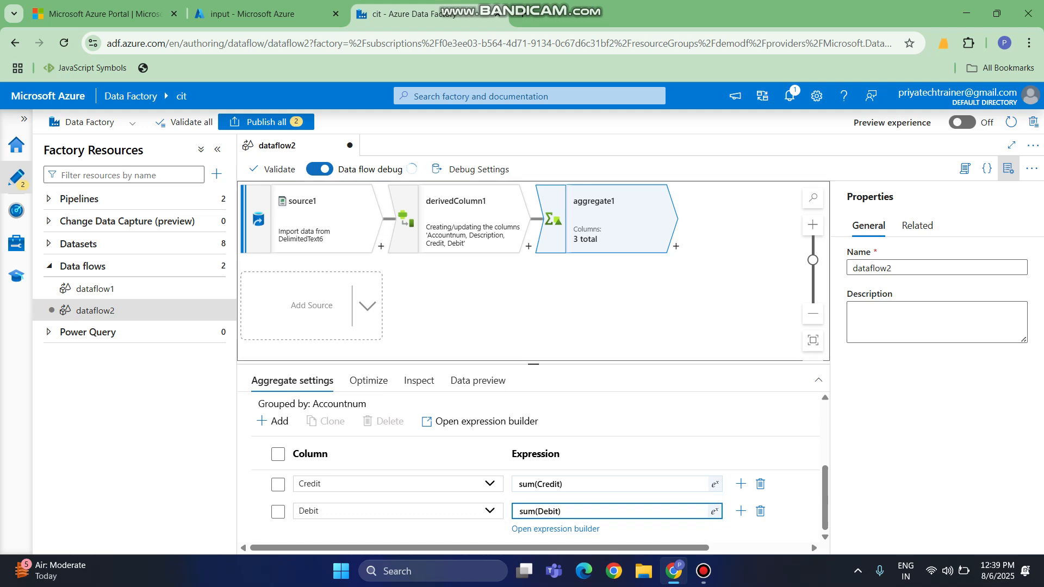
scroll(540, 465, "up", 1)
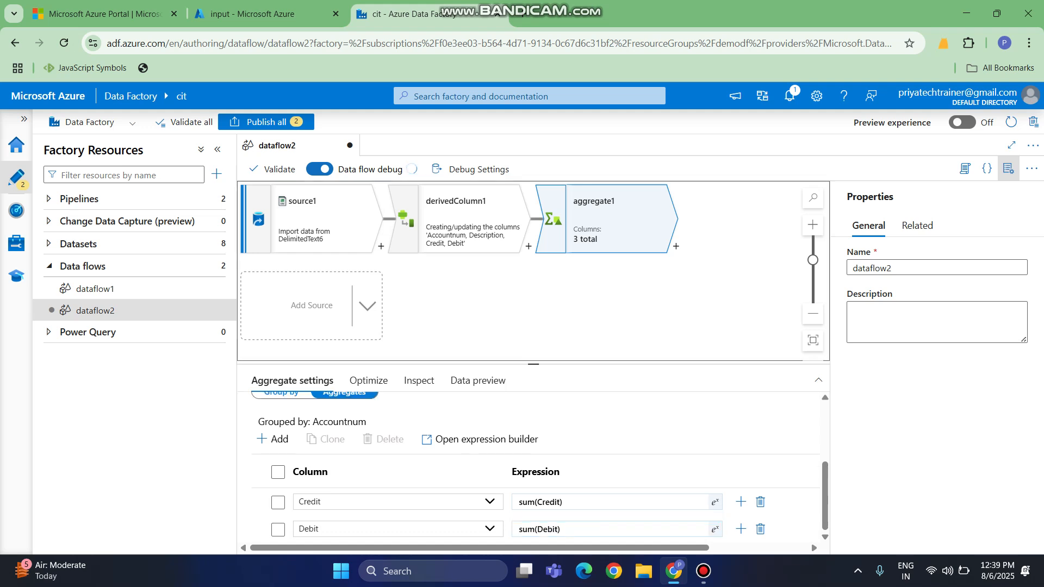
left_click(676, 246)
key("Escape")
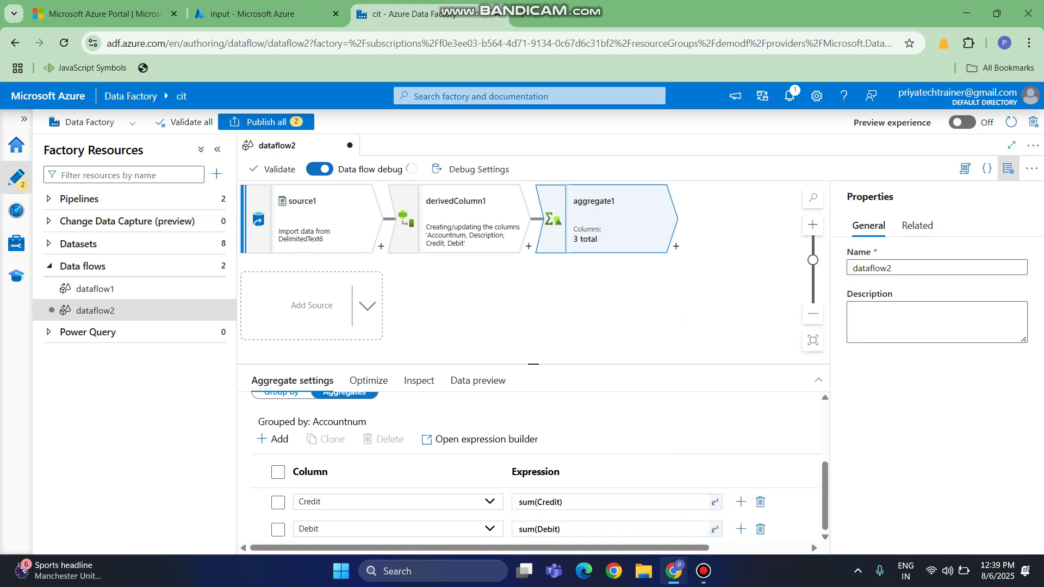
Add a Sink transformation after aggregate1
key("Escape")
left_click(676, 247)
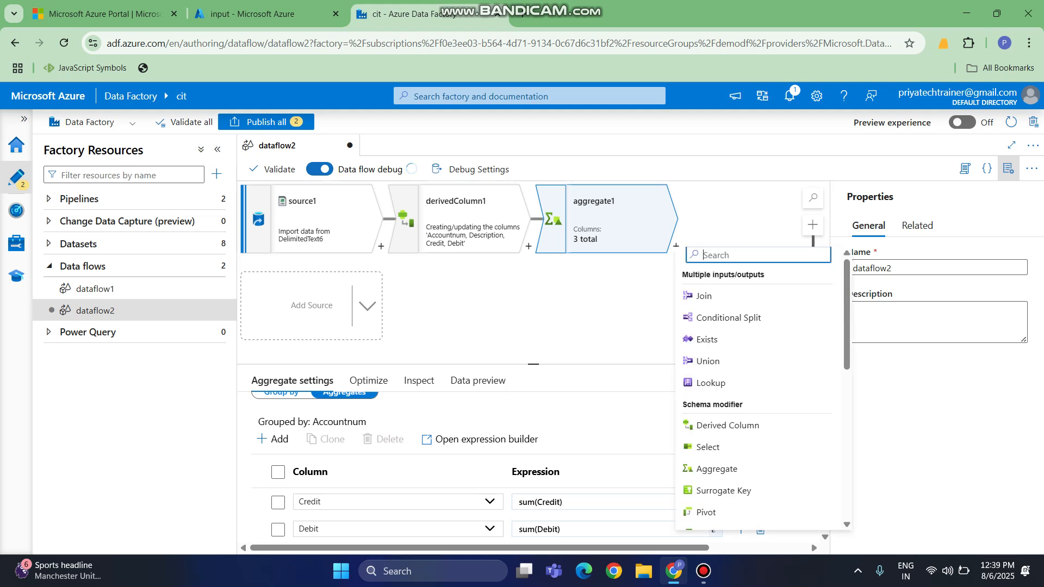
type("sin")
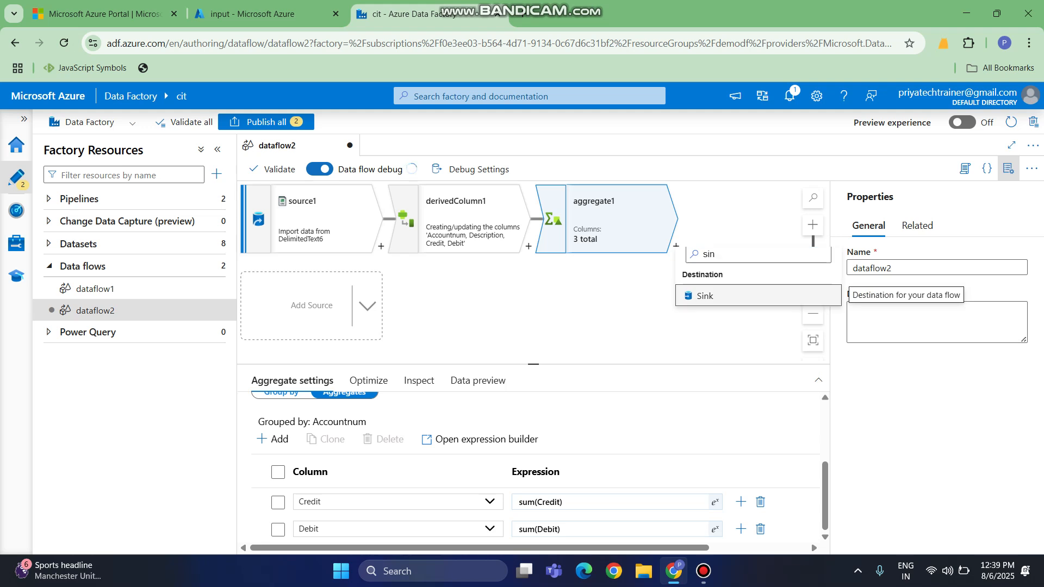
left_click(707, 296)
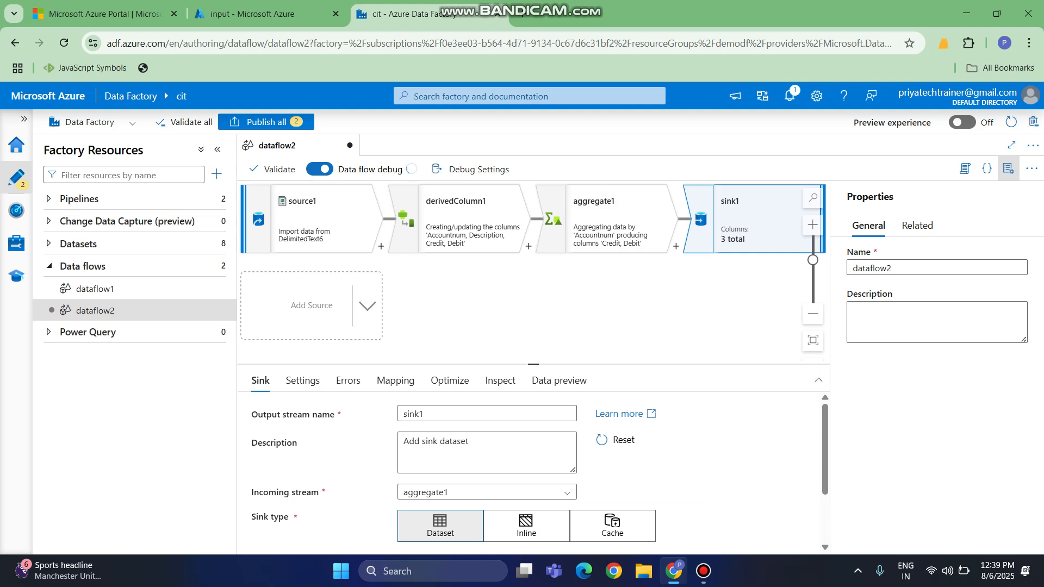
Start a new dataset for sink1 using Azure Blob Storage as the data store and DelimitedText as the format
scroll(538, 472, "down", 2)
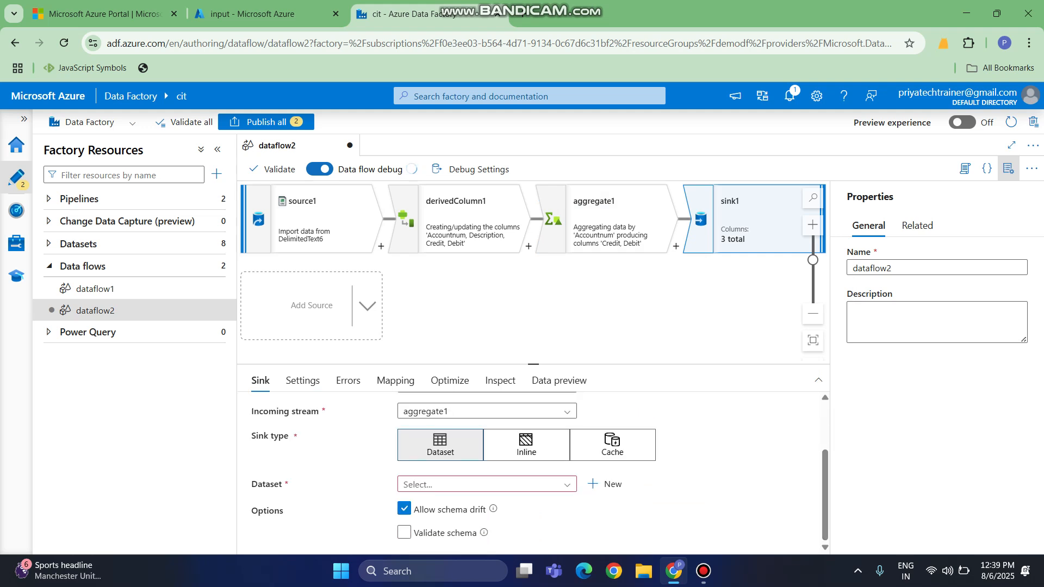
left_click(486, 484)
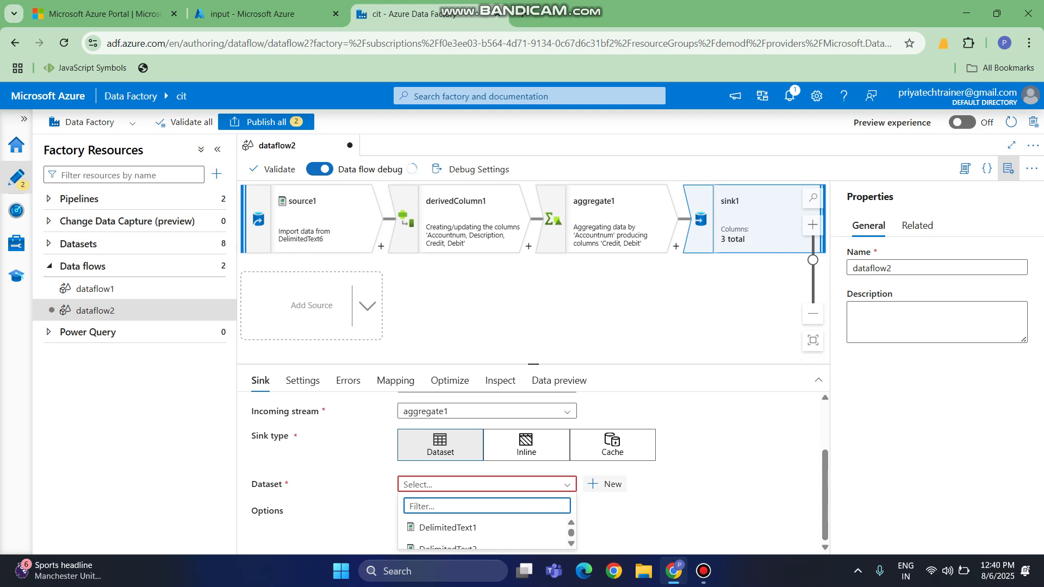
left_click(604, 484)
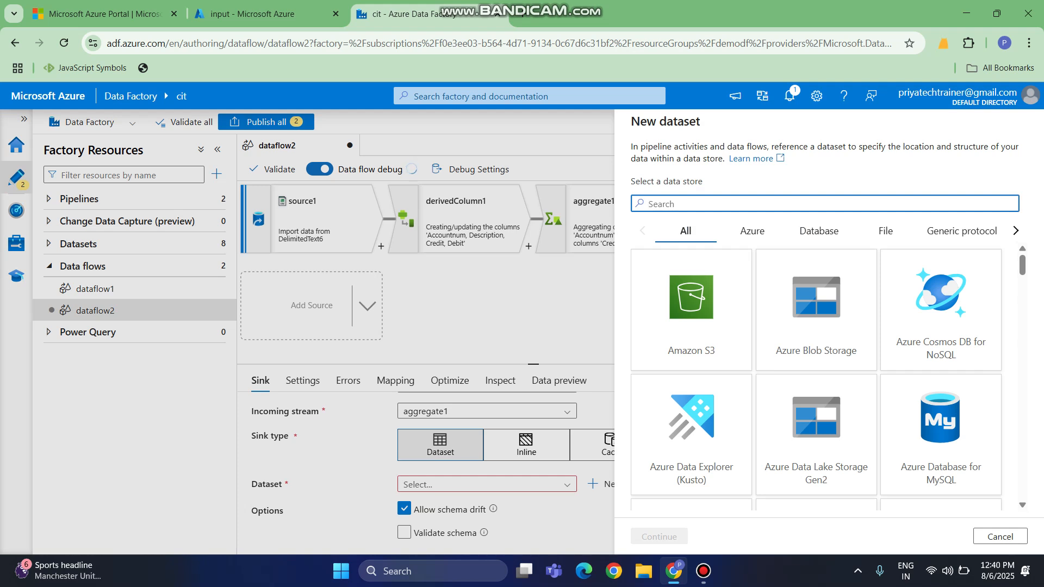
left_click(862, 340)
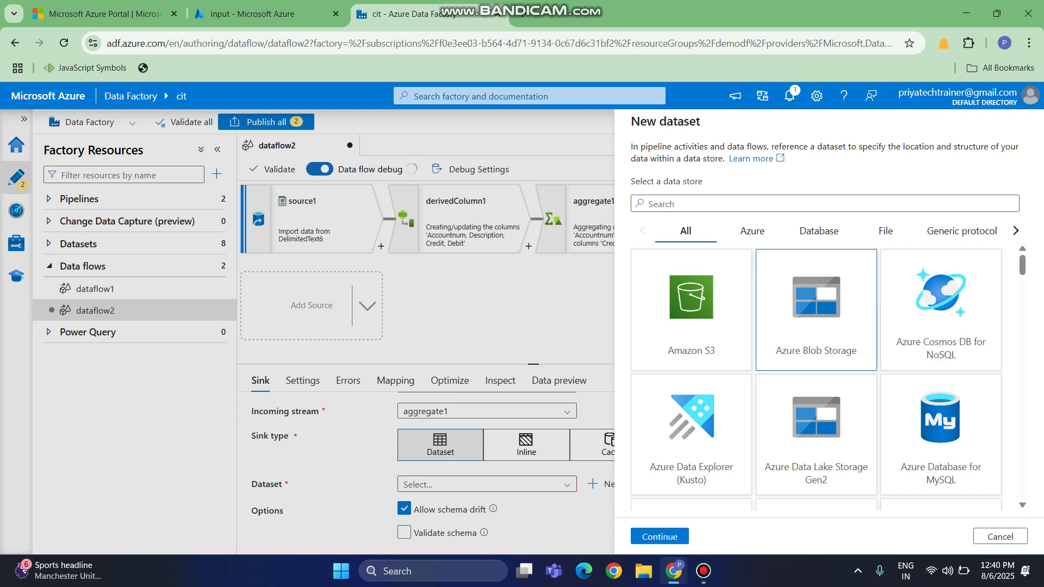
left_click(660, 537)
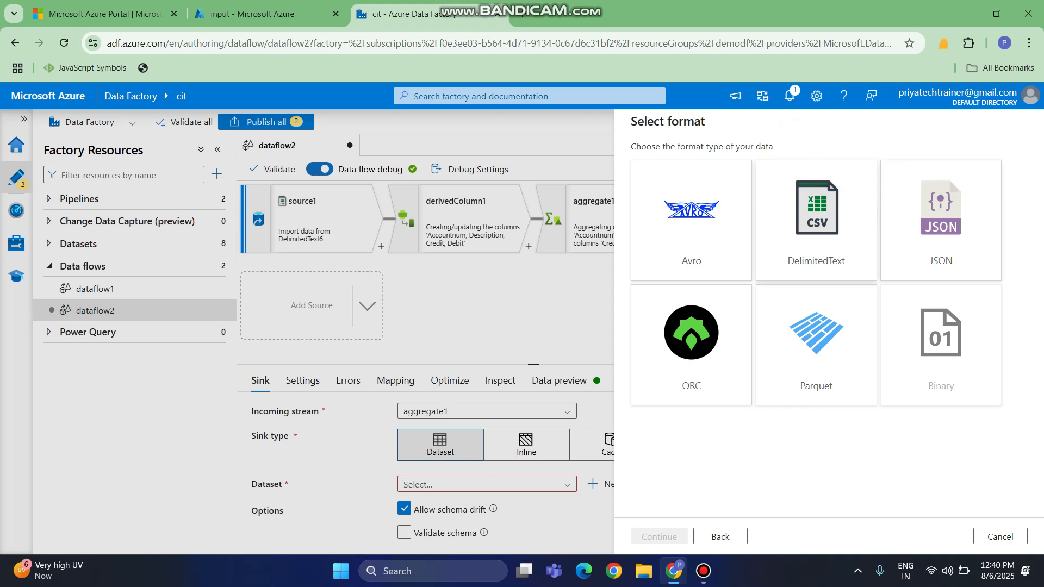
left_click(816, 221)
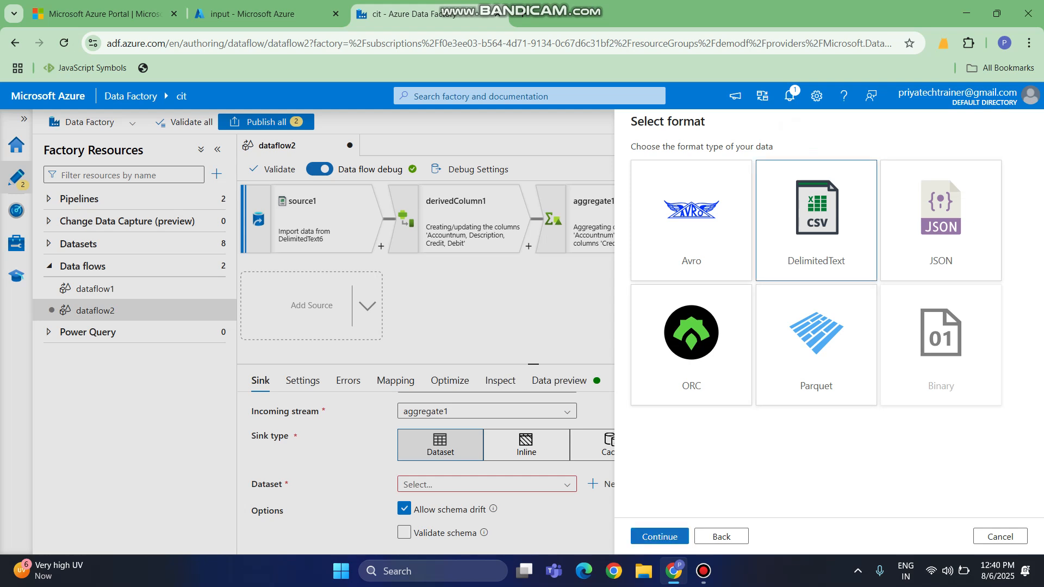
left_click(660, 537)
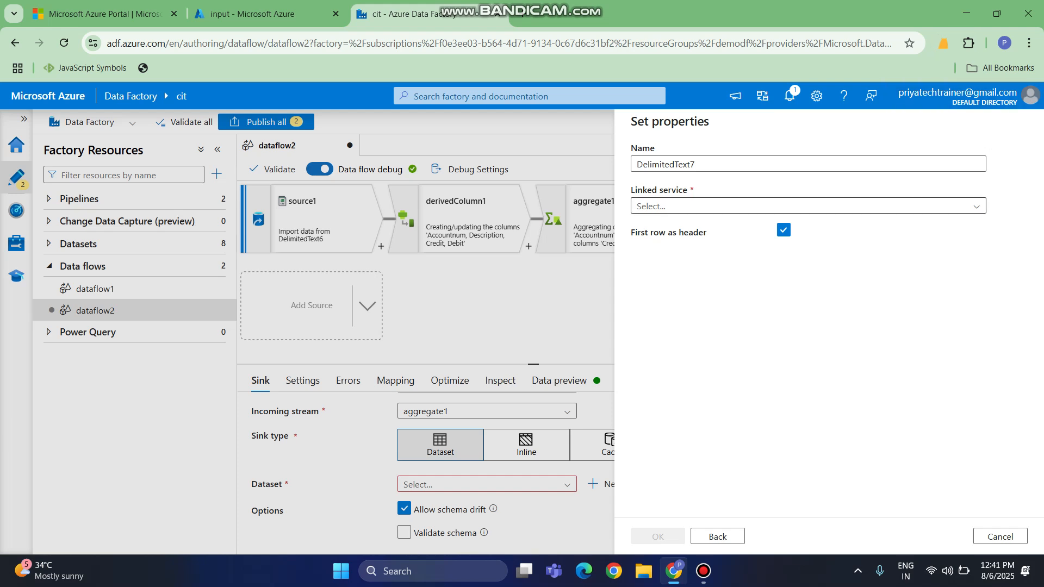
Set the new sink dataset's linked service to AzureBlobStorage1 and its file path to the output folder, and create the dataset
left_click(808, 206)
left_click(674, 271)
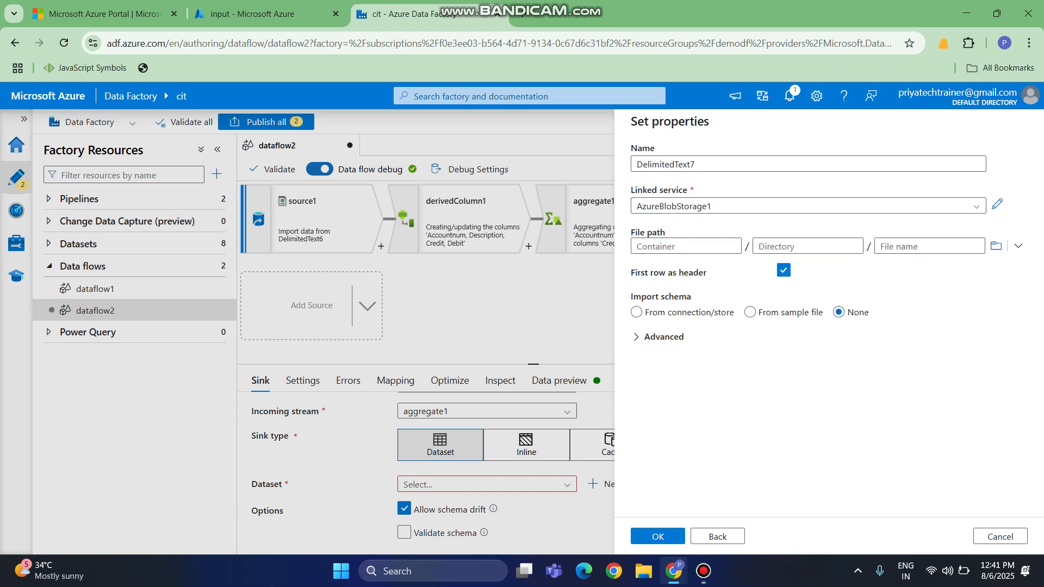
left_click(996, 246)
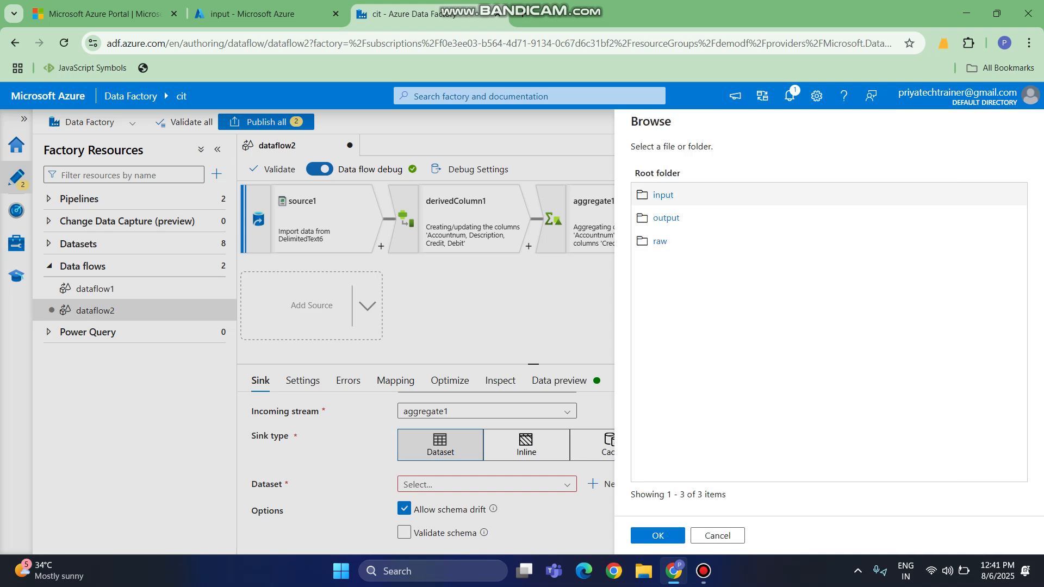
left_click(668, 217)
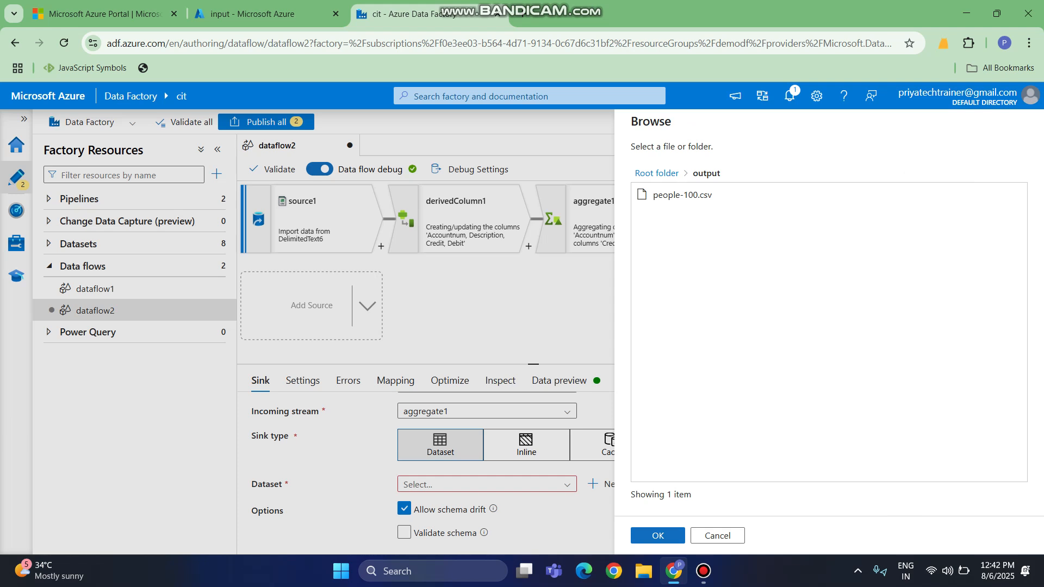
left_click(658, 535)
left_click(658, 536)
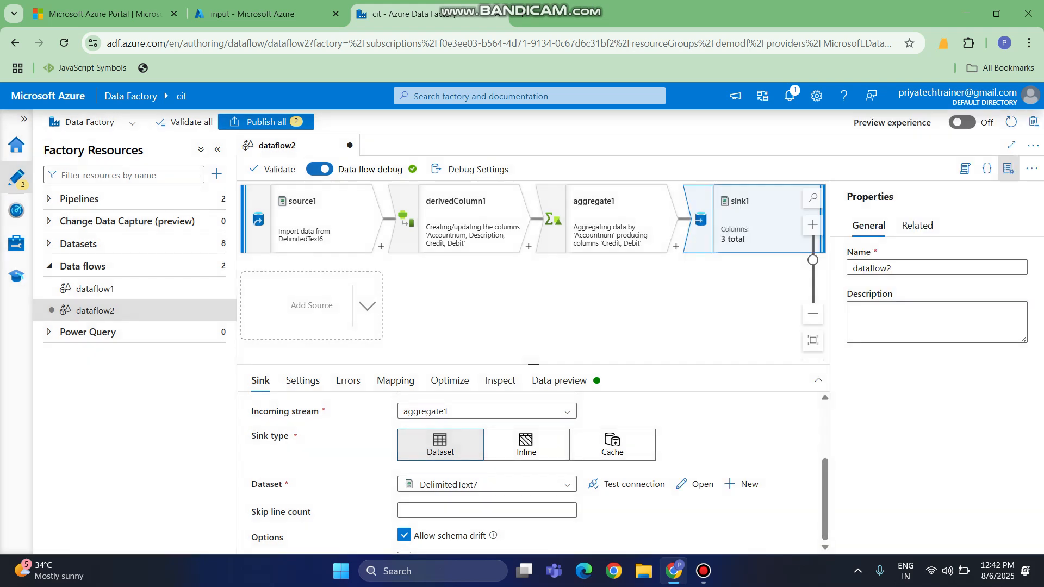
scroll(539, 473, "down", 1)
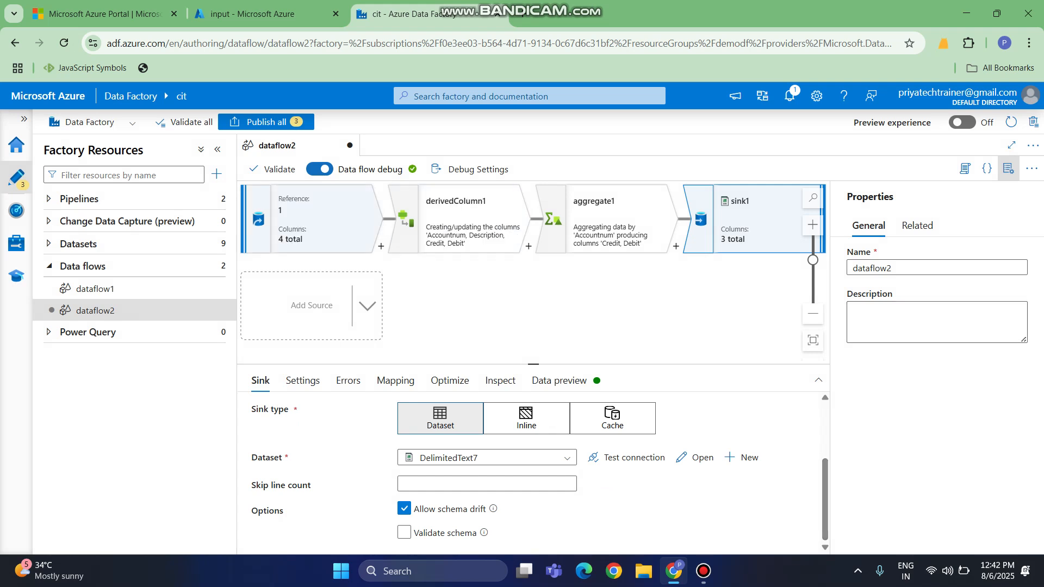
Validate dataflow2 and publish all pending changes to the factory
left_click(275, 169)
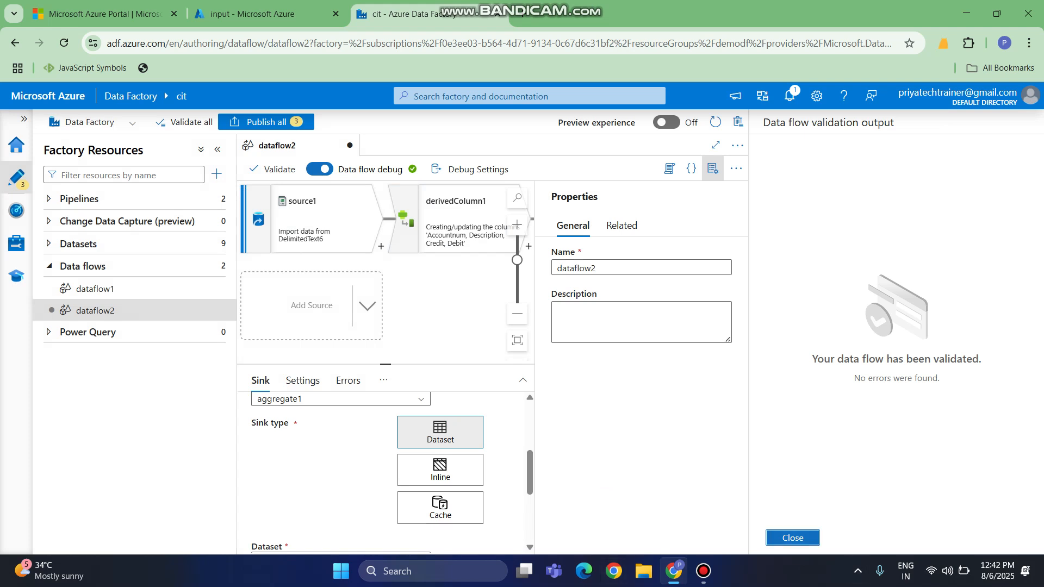
left_click(792, 538)
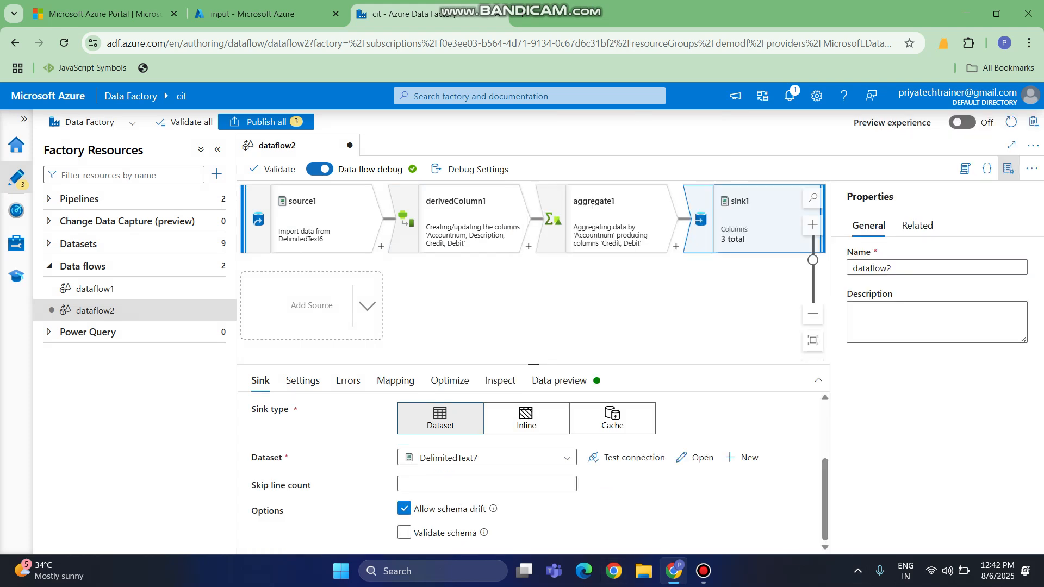
left_click(266, 123)
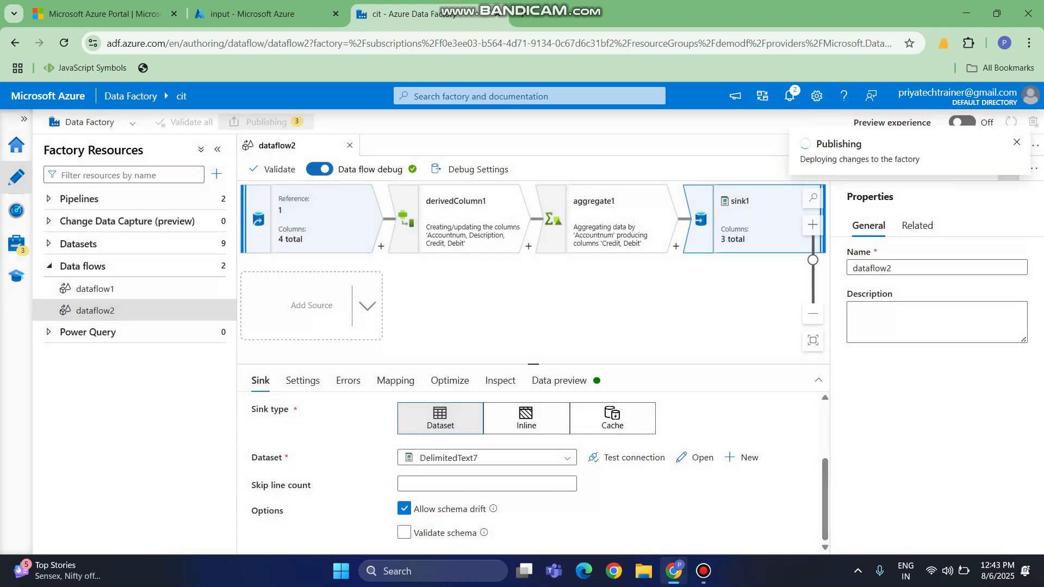
left_click(703, 571)
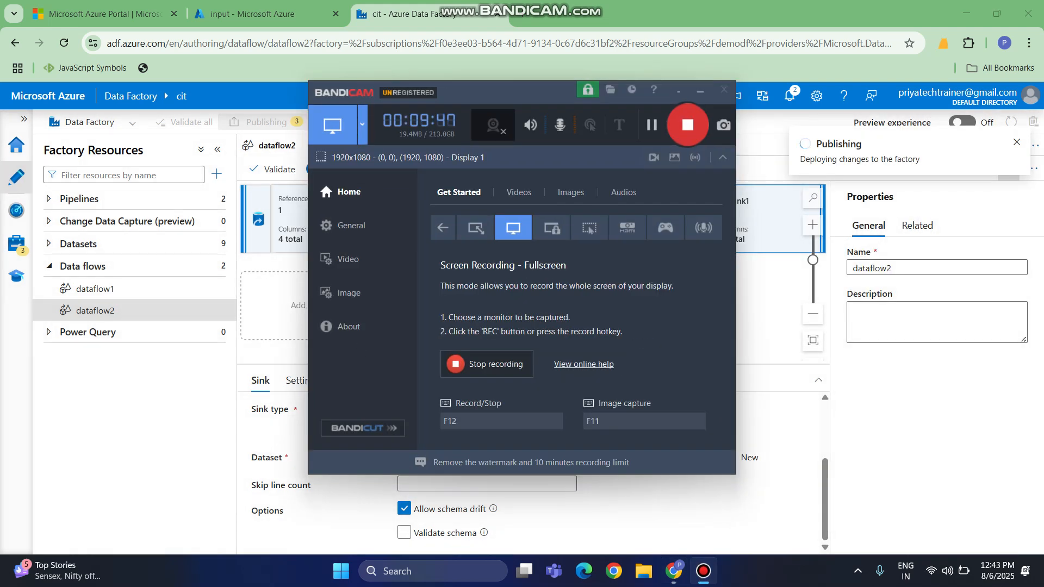